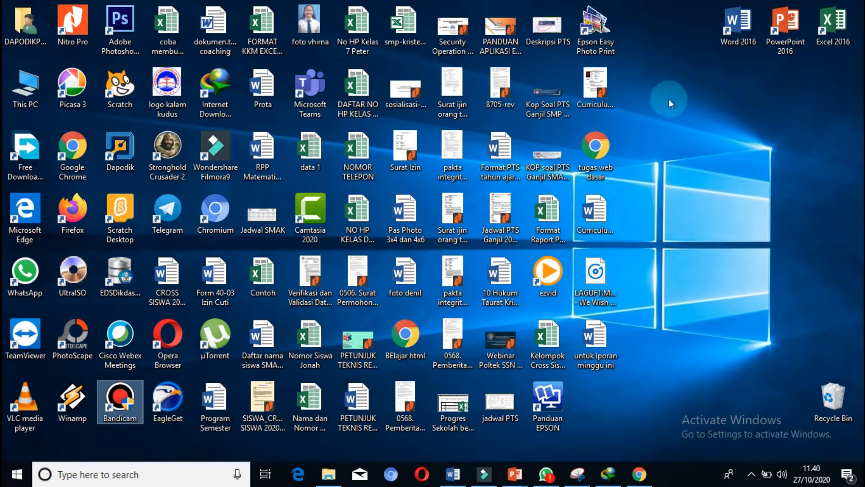
Start Access 2016 and create a new blank desktop database.
click(647, 122)
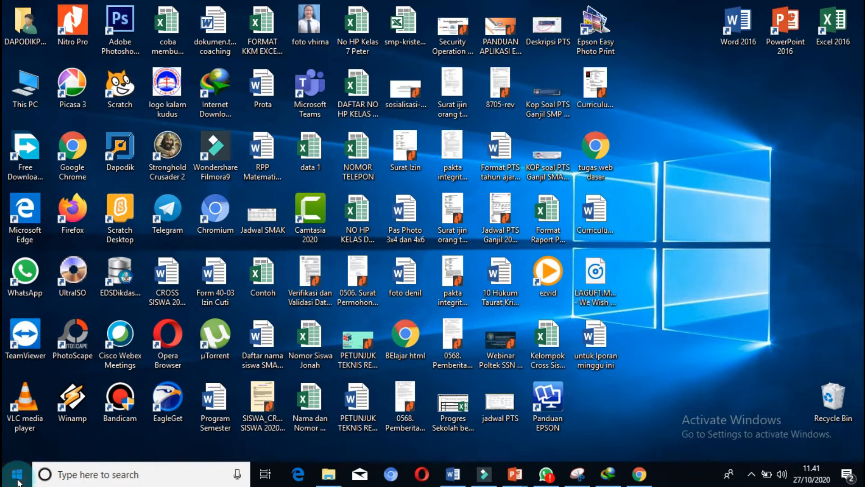
click(17, 474)
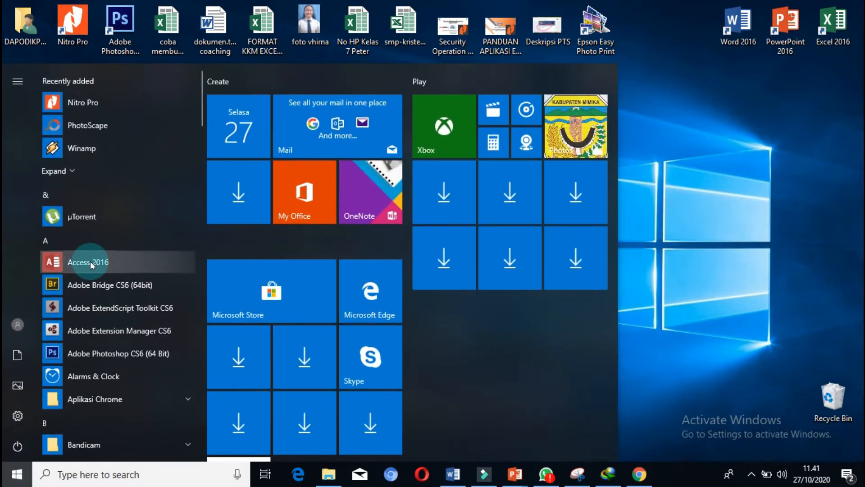
click(91, 261)
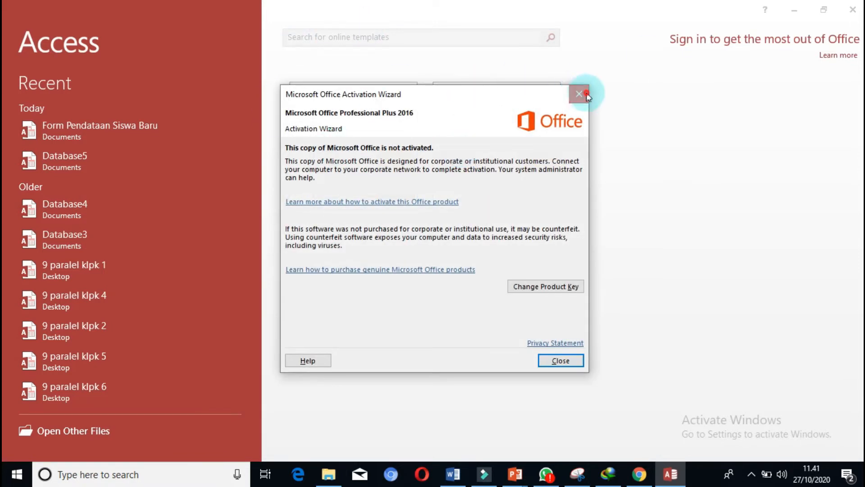
click(578, 93)
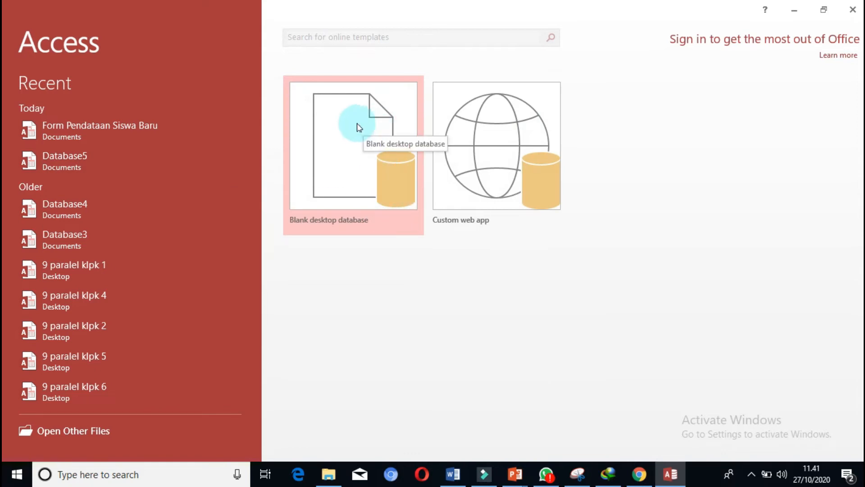
click(358, 161)
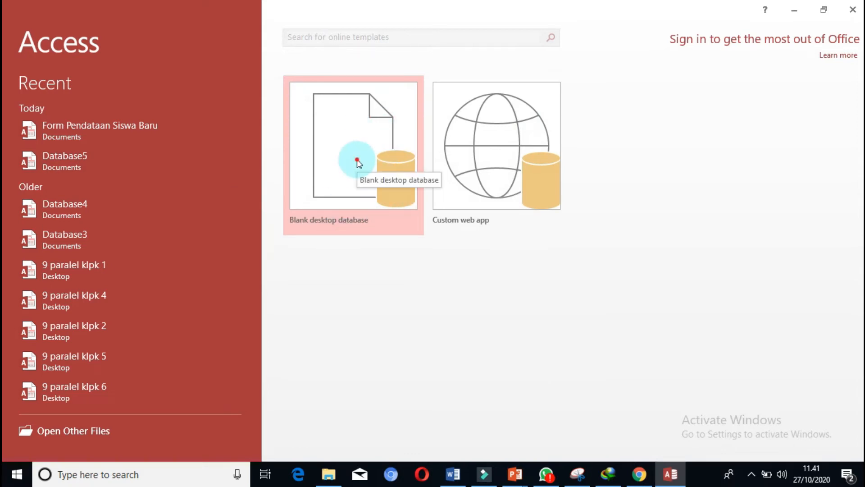
double_click(357, 161)
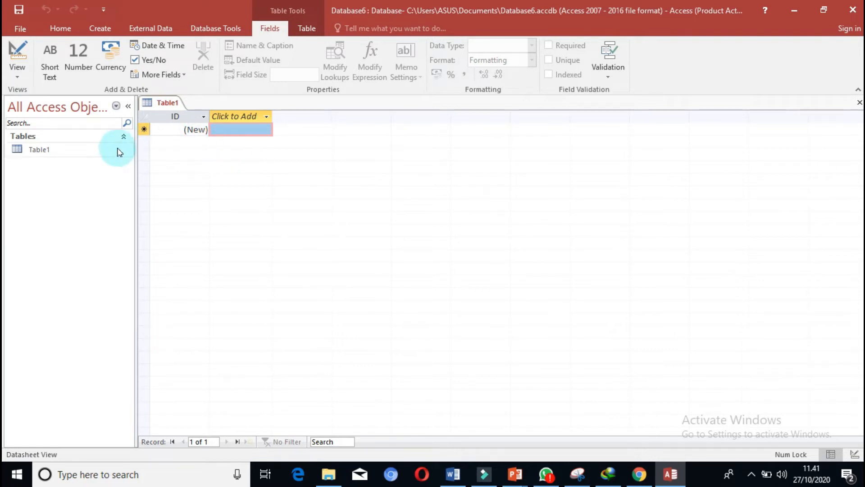
Switch Table1 to Design View, saving the table as "db_Pendataan Siswa Baru SMAK Kalam Kudus".
click(42, 151)
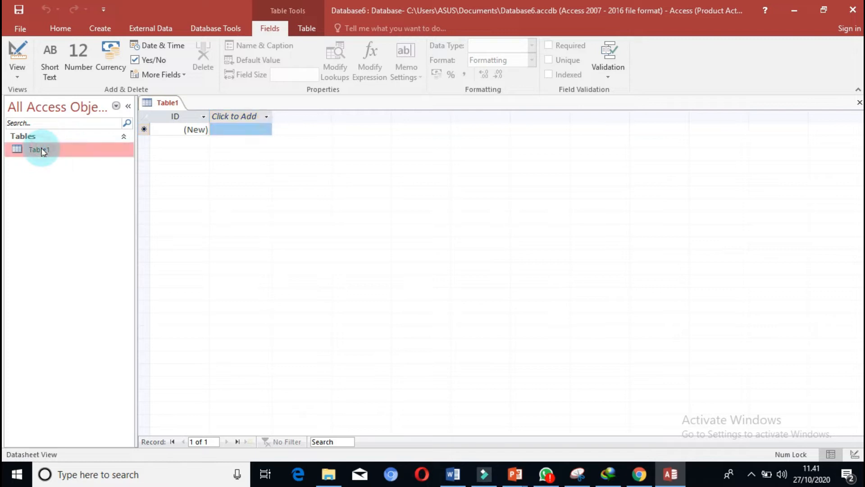
click(18, 72)
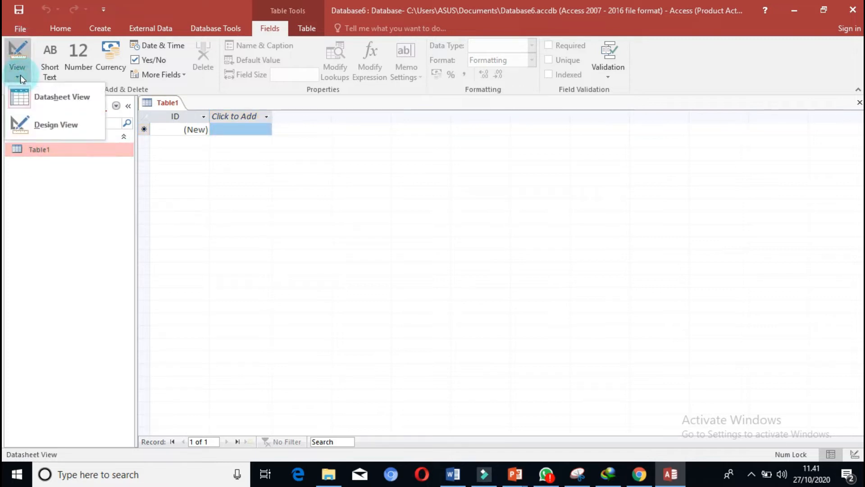
click(52, 131)
key(BackSpace)
text(db)
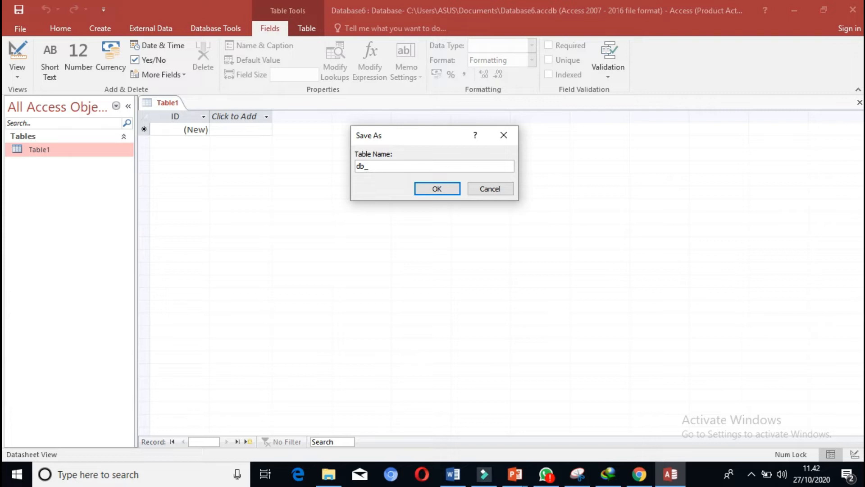
text(_F)
key(BackSpace)
text(Pendataan Siswa Baru SMAK )
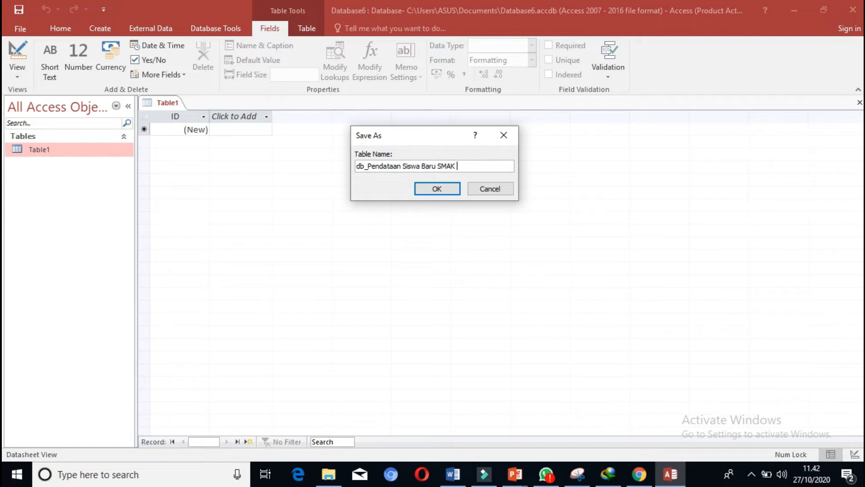
text(Kalam Kudus)
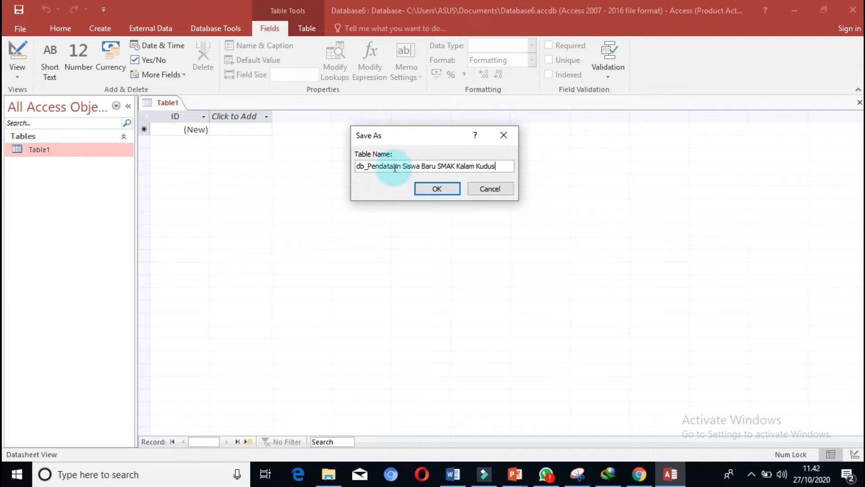
click(441, 189)
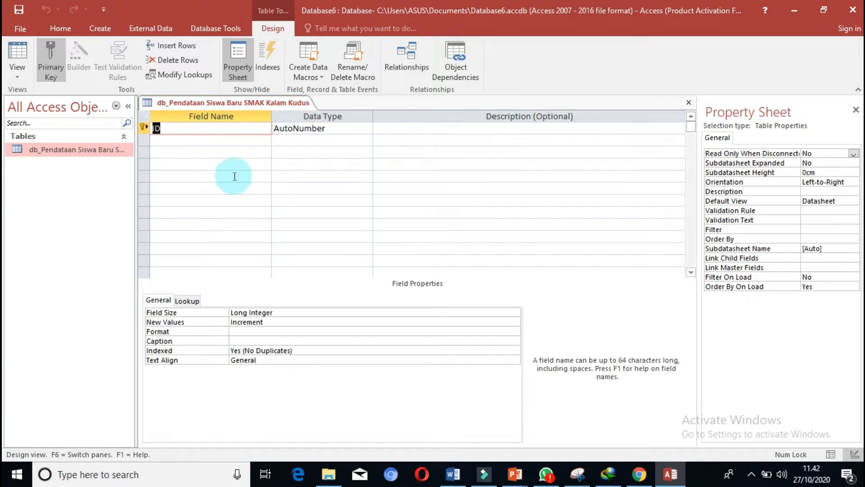
Rename the ID primary key field to NISN and add a NAMA field below it.
key(BackSpace)
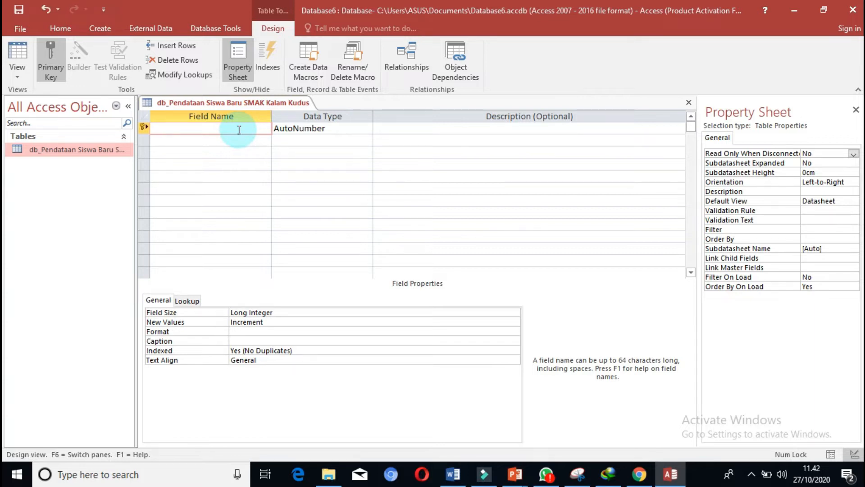
text(NISN)
click(236, 140)
text(NAMA)
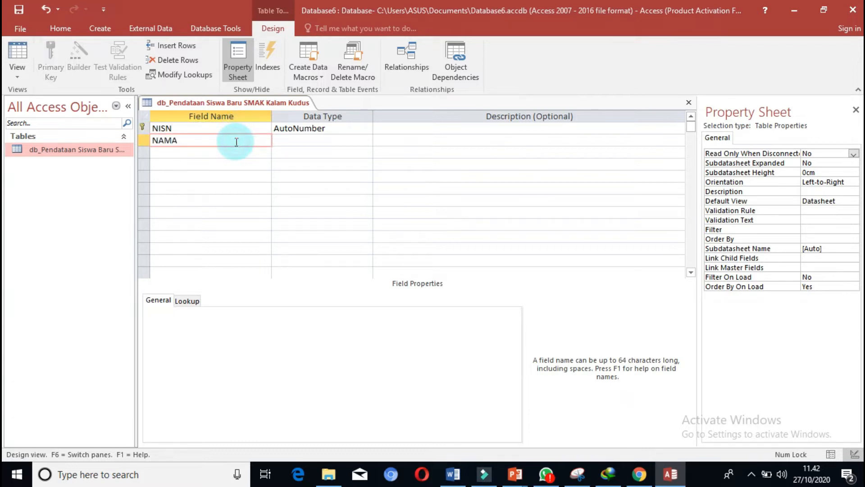
Add the fields JENIS KELAMIN and AGAMA below NAMA in the table design.
click(233, 153)
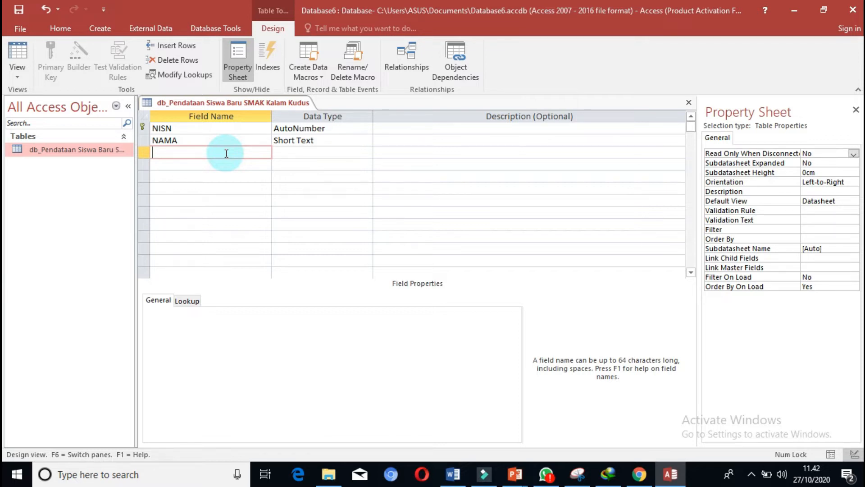
text(JENIS KELAS)
key(BackSpace)
text(MIN)
key(Down)
text(AGAMA)
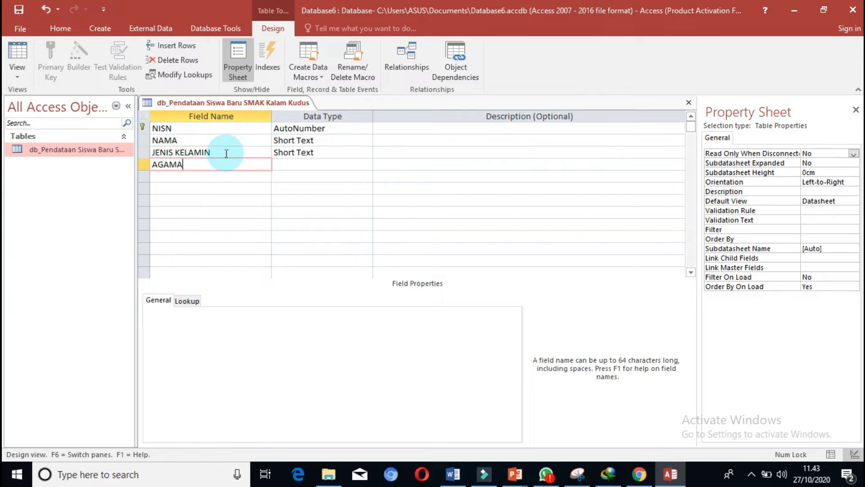
key(Down)
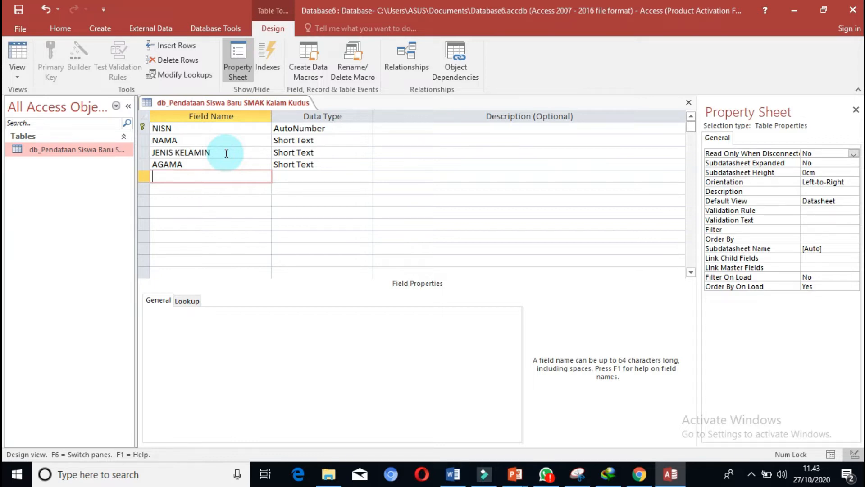
Add the fields ALAMAT, TEMPAT LAHIR and TANGGAL LAHIR below AGAMA.
text(ALAMAT)
key(Down)
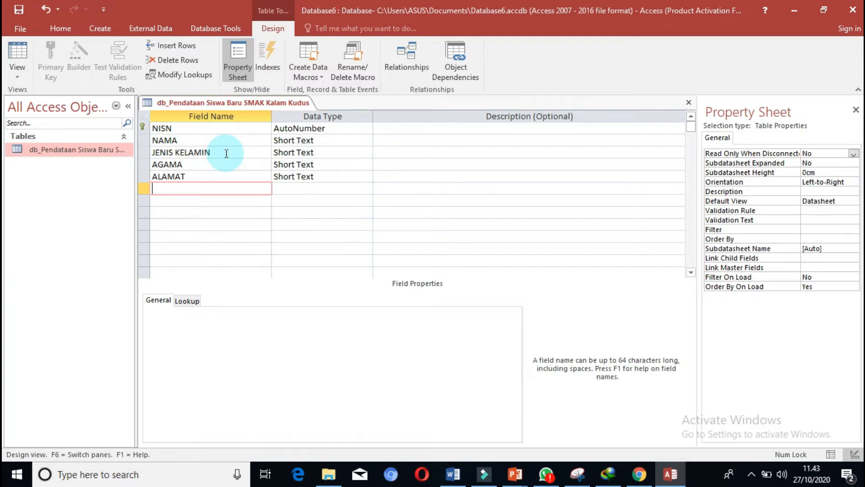
text(TEMPAT LAHIR)
key(Down)
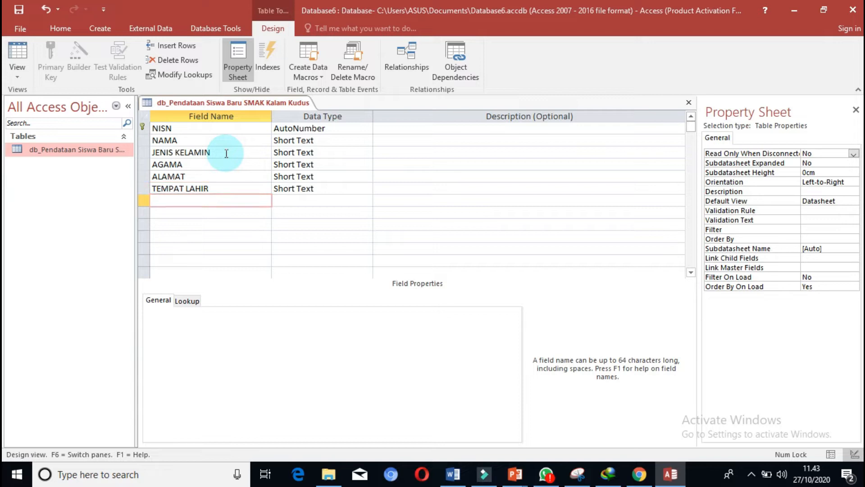
text(TANGGAL LAHIR)
key(Down)
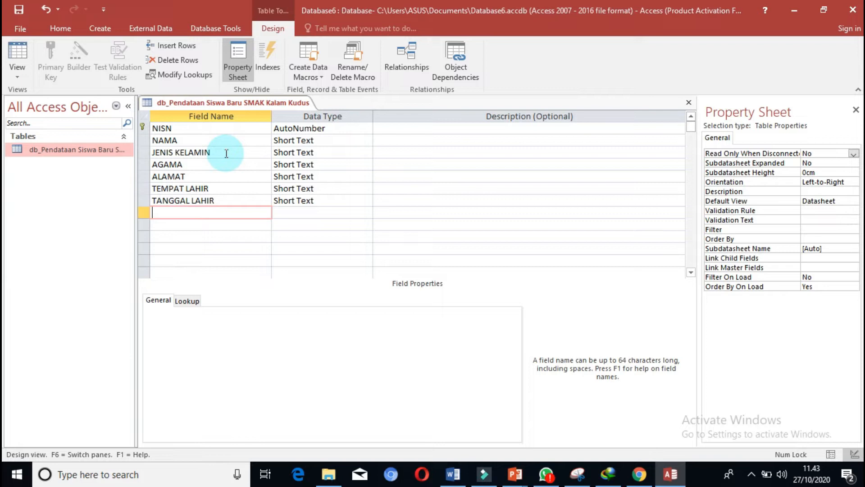
Add the father's fields NAMA AYAH, PEKERJAAN AYAH and PENDAPATAN AYAH below TANGGAL LAHIR.
text(NAMA AYAH)
key(Down)
text(P)
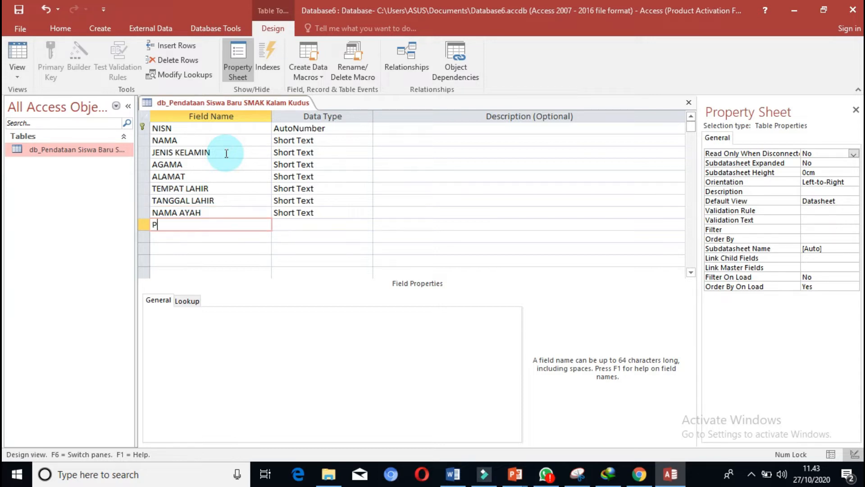
text(EKERJAAN AYAH)
key(Down)
text(PEN)
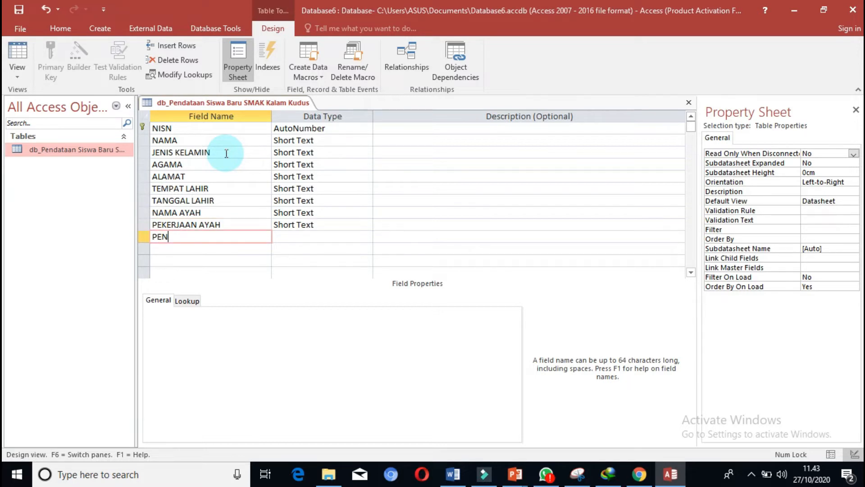
text(DAPATAN AYAH)
key(Down)
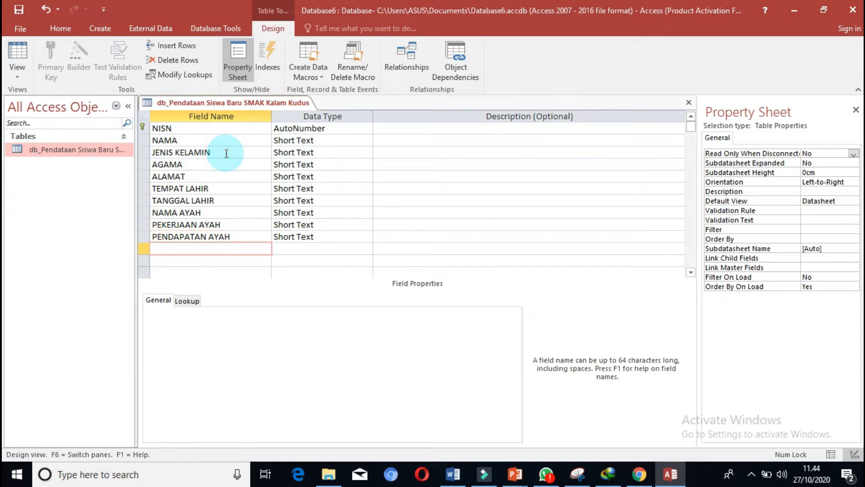
Add the mother's fields NAMA IBU, PEKERJAAN IBU and PENDAPATAN IBU below the father's fields.
text(NAMA IBU)
key(Down)
text(P)
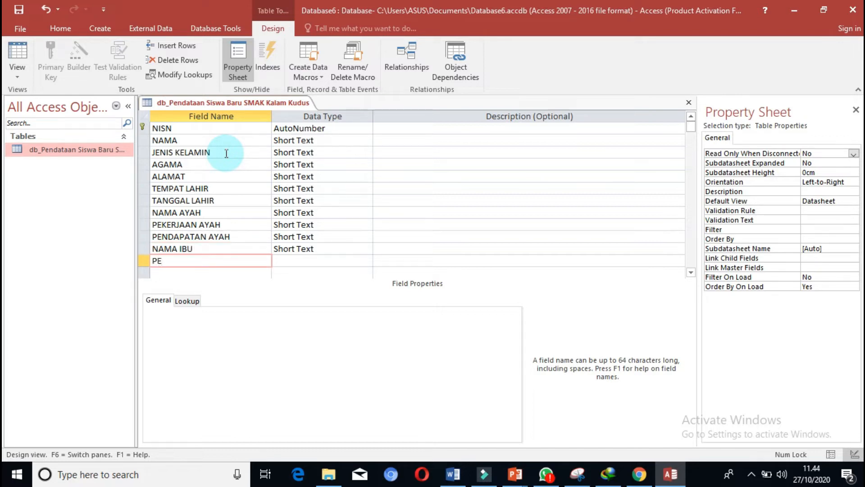
text(EKERJAAN IBU)
key(Down)
text(P)
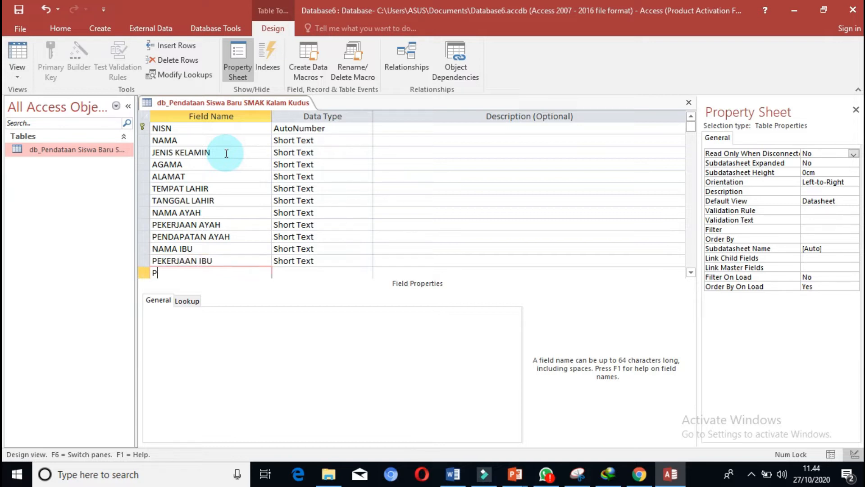
text(ENDAPATAN IBU)
key(Down)
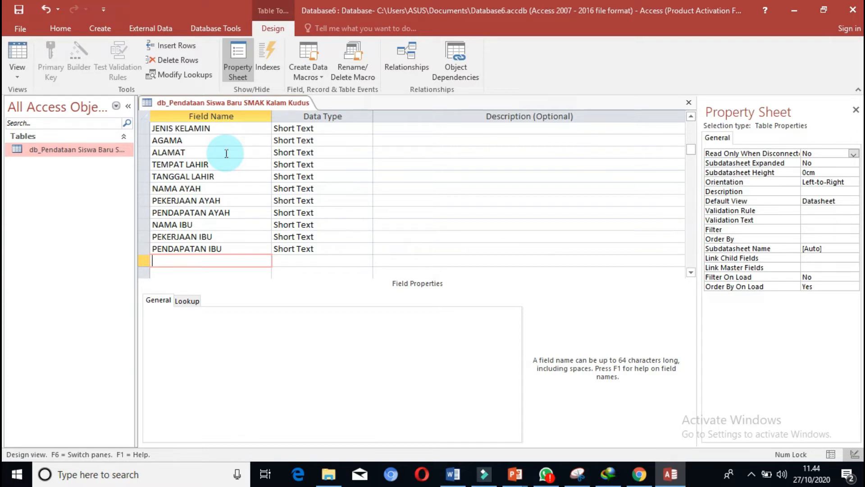
Add the fields JUMLAH SAUDARA and TANGGAL PENDAFTARAN below PENDAPATAN IBU.
text(JUMLAH SAUDARA)
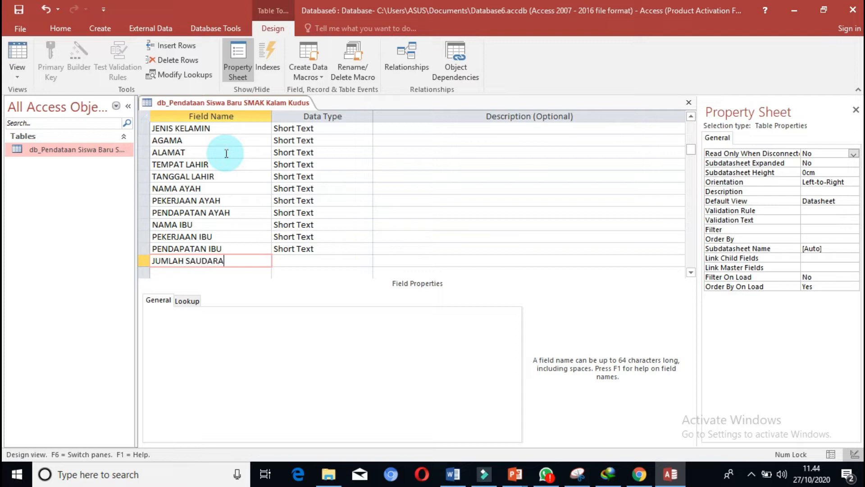
key(Down)
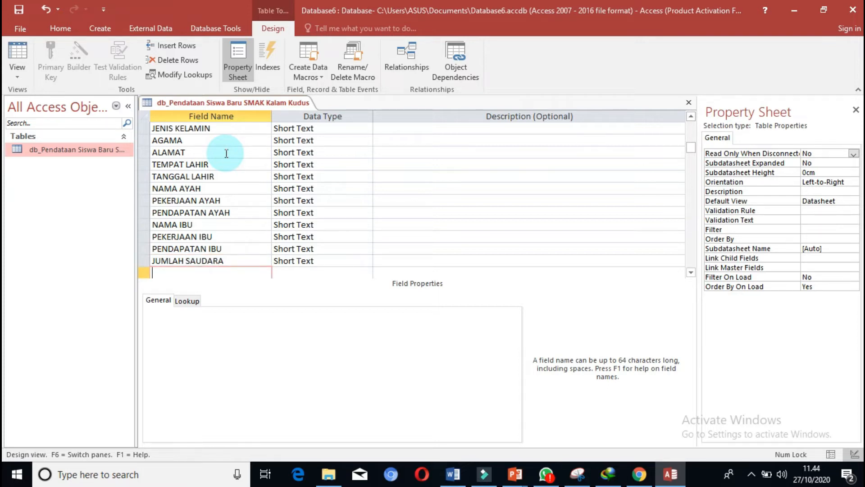
text(TANGGAL PENDAFTARAN)
key(Down)
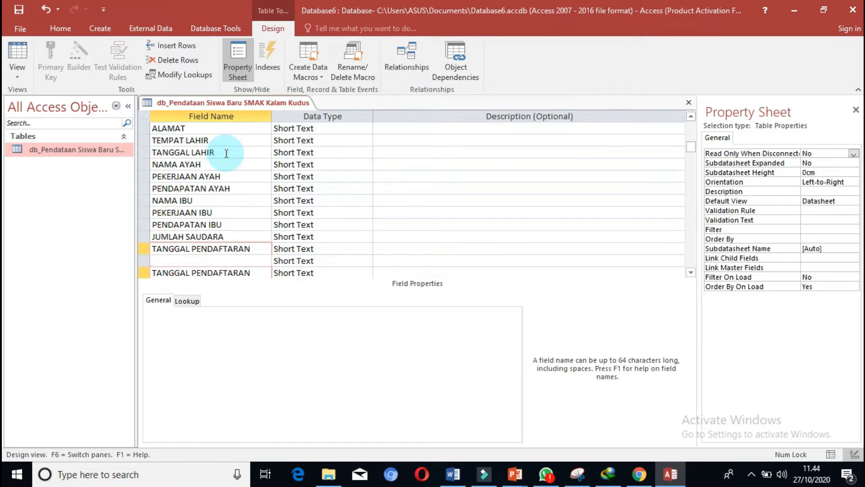
Add the fields BIAYA PENDAFTARAN and FOTO at the end of the field list.
text(BIAYA PENDAFTARAN)
key(Down)
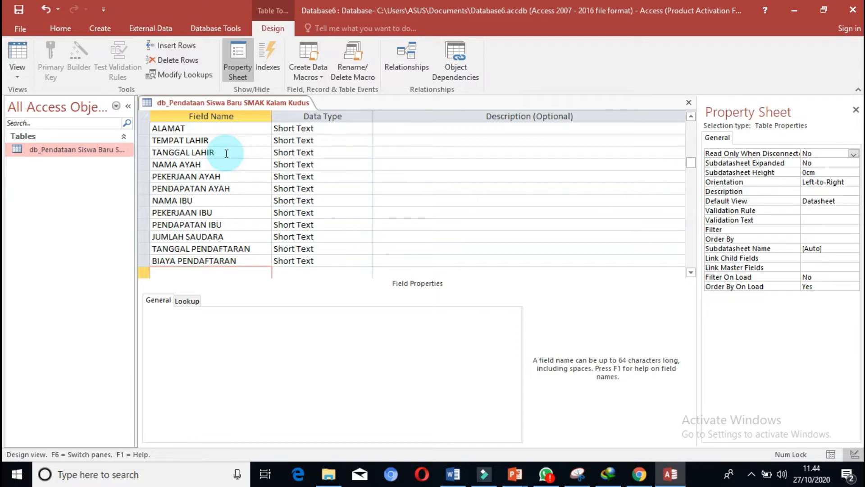
text(FOTO)
Set the data type of the NISN field to Number.
key(Up)
key(Up)
key(Up)
key(Up)
key(Up)
key(Up)
key(Up)
key(Up)
key(Up)
key(Up)
key(Up)
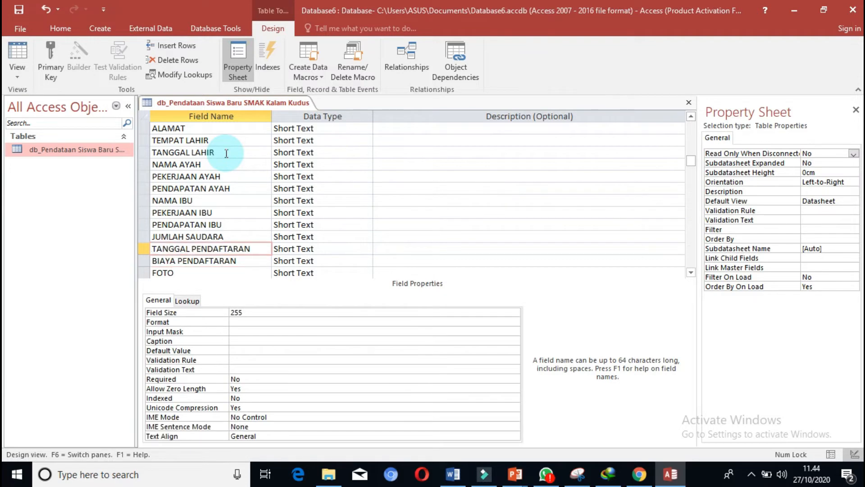
key(Up)
key(Up)
key(Up)
key(Up)
key(Up)
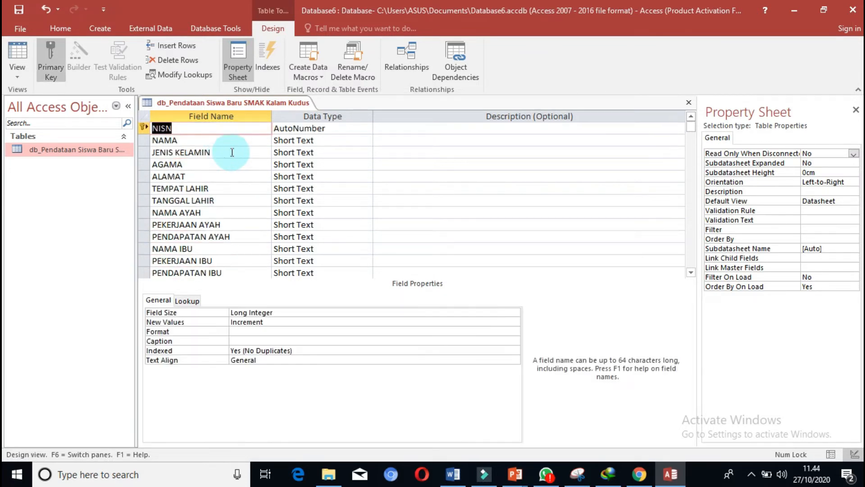
click(351, 129)
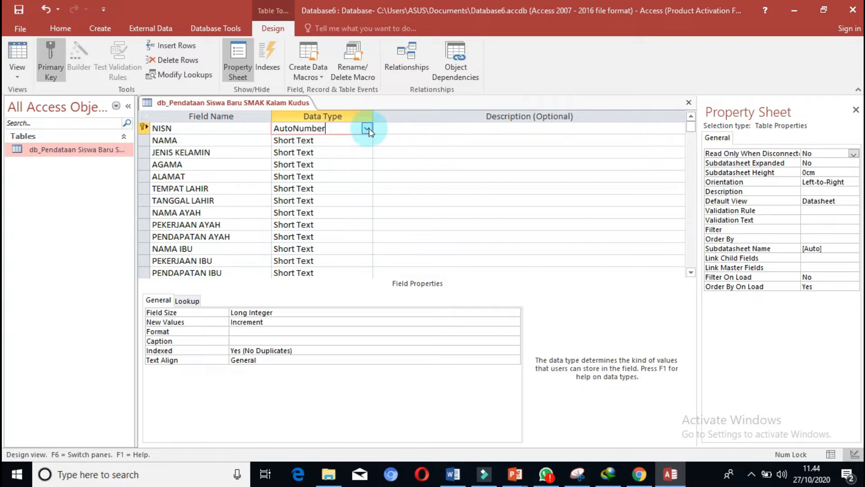
click(367, 128)
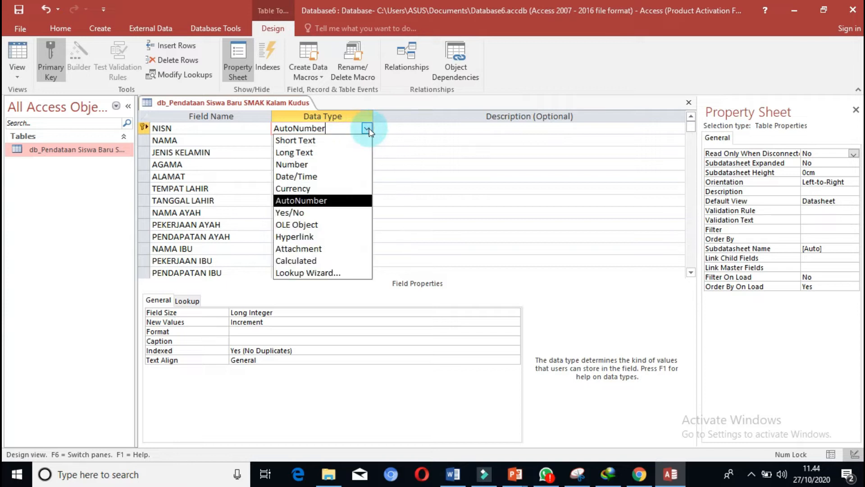
click(320, 164)
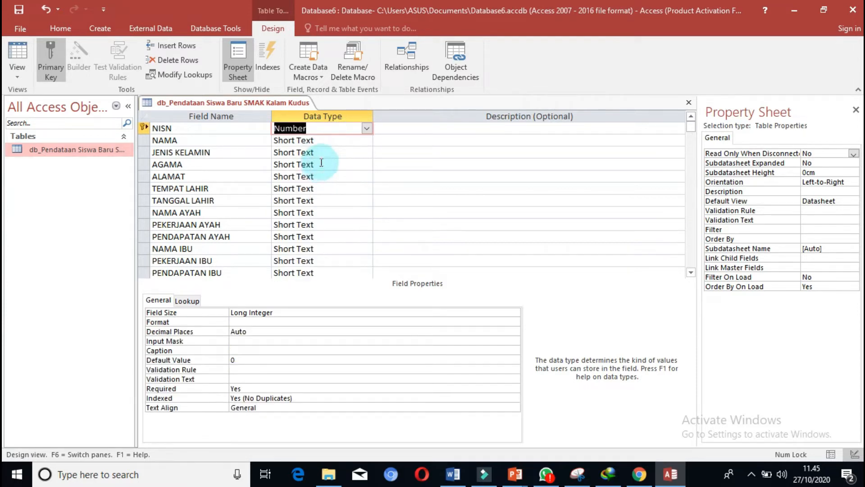
Start the Lookup Wizard for the JENIS KELAMIN field and choose to type in the lookup values.
click(342, 143)
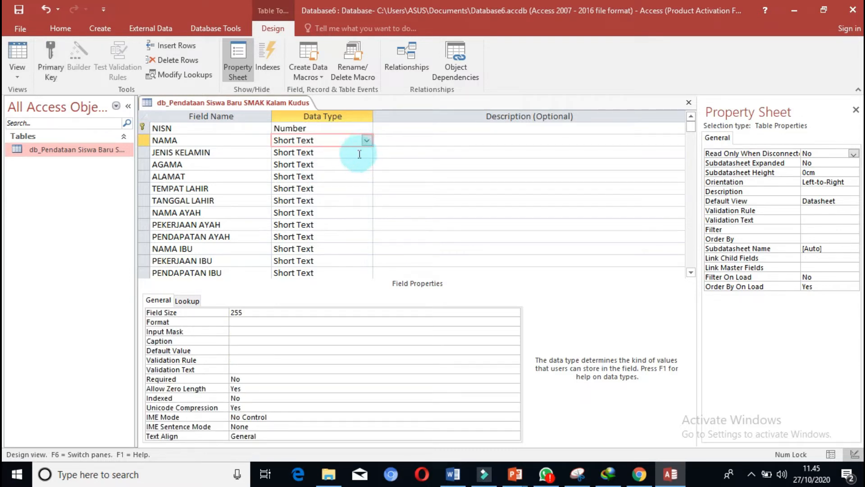
click(357, 154)
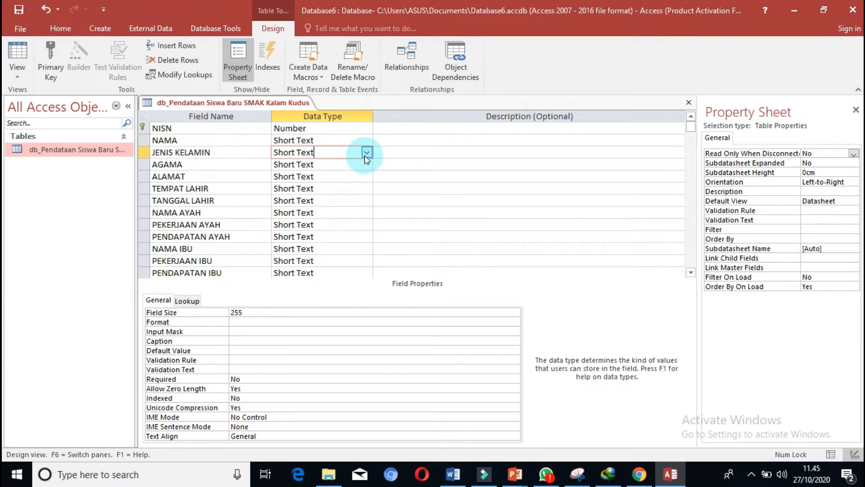
click(366, 155)
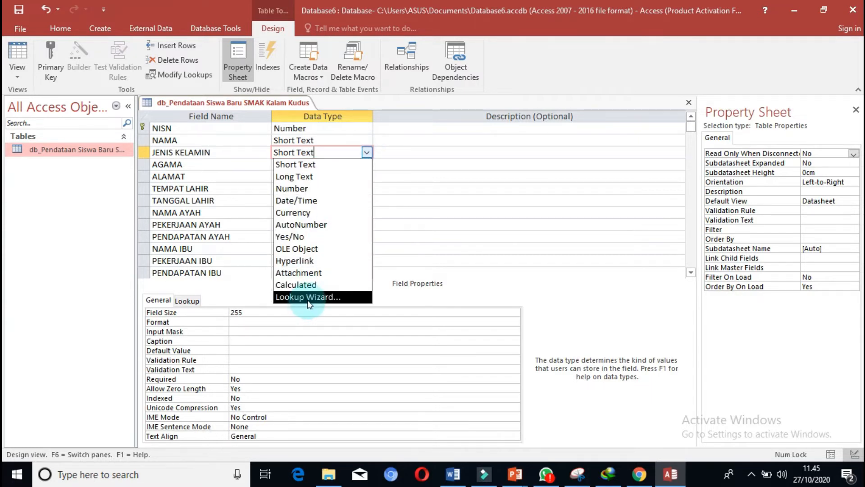
click(309, 300)
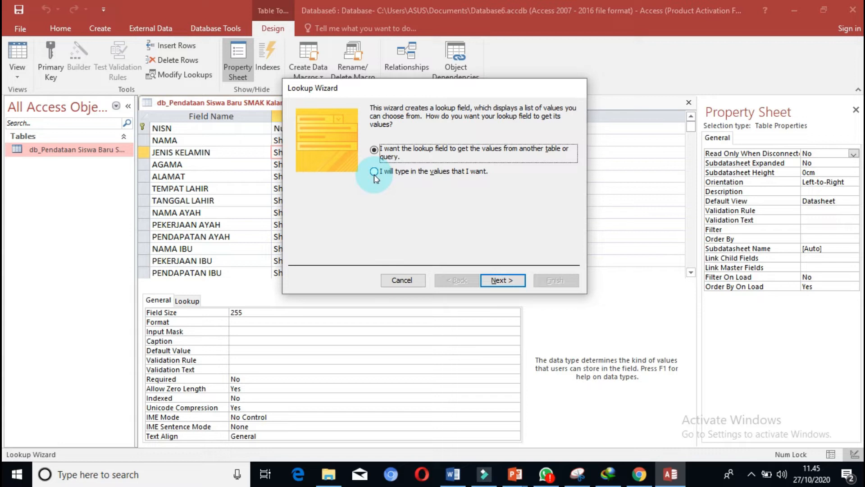
click(374, 173)
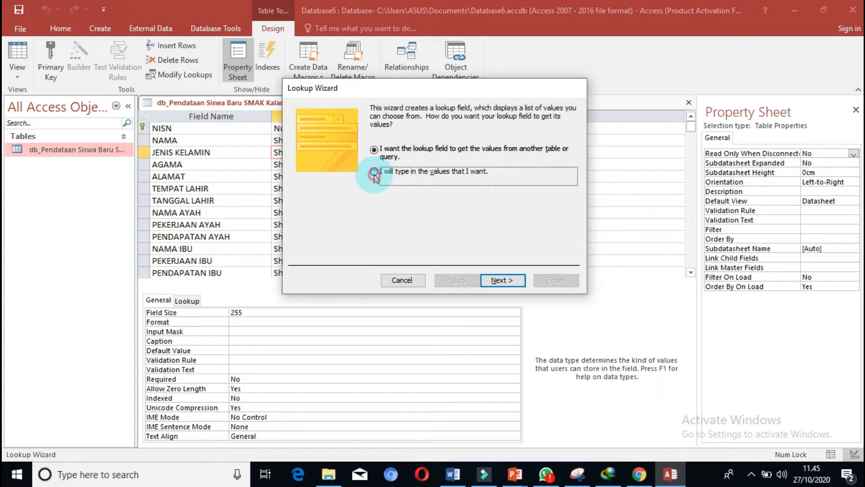
click(502, 280)
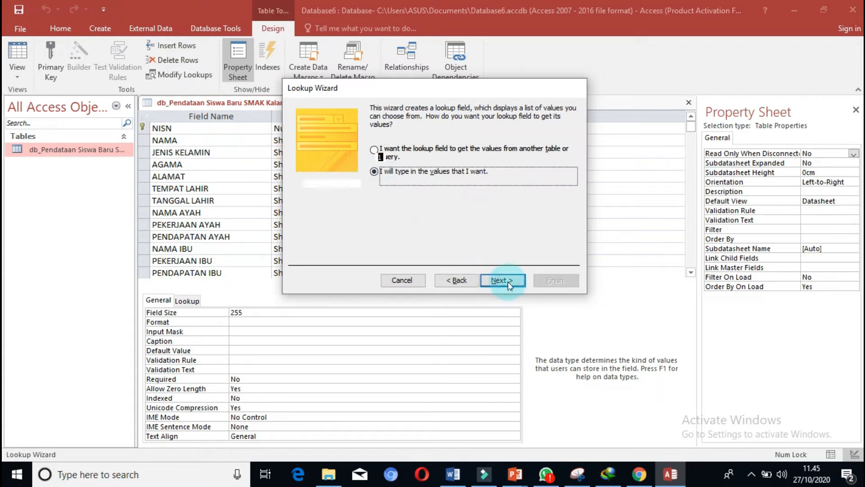
Enter Laki-Laki and Perempuan as the JENIS KELAMIN lookup values and finish the wizard.
click(342, 181)
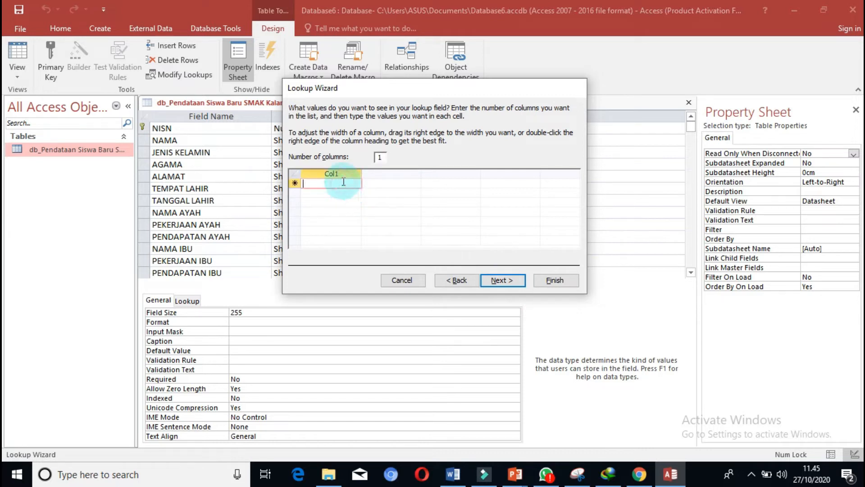
text(Laki-Laki)
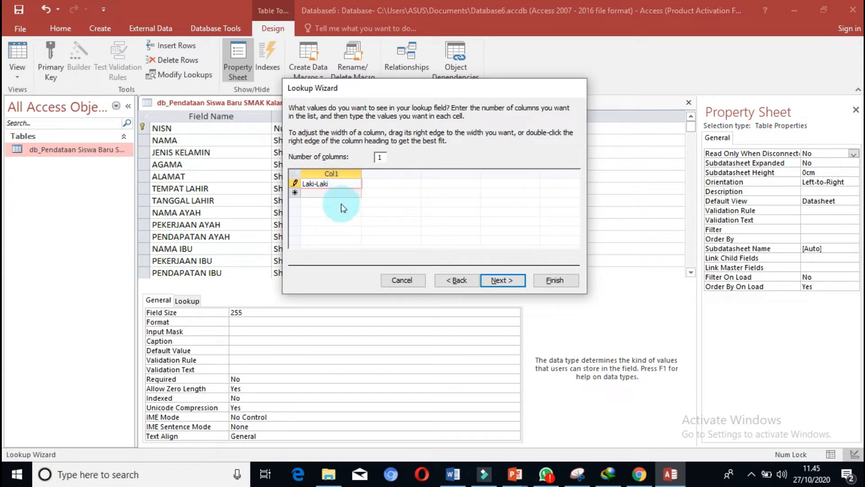
click(353, 193)
text(Perempuan)
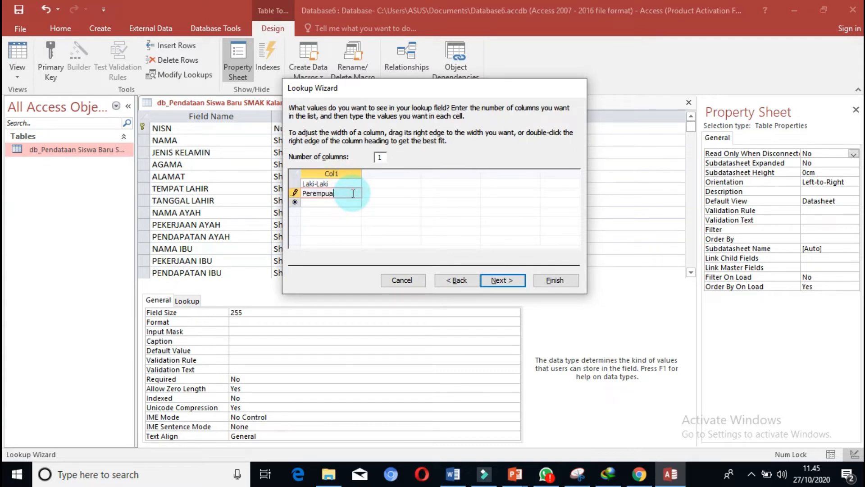
click(512, 280)
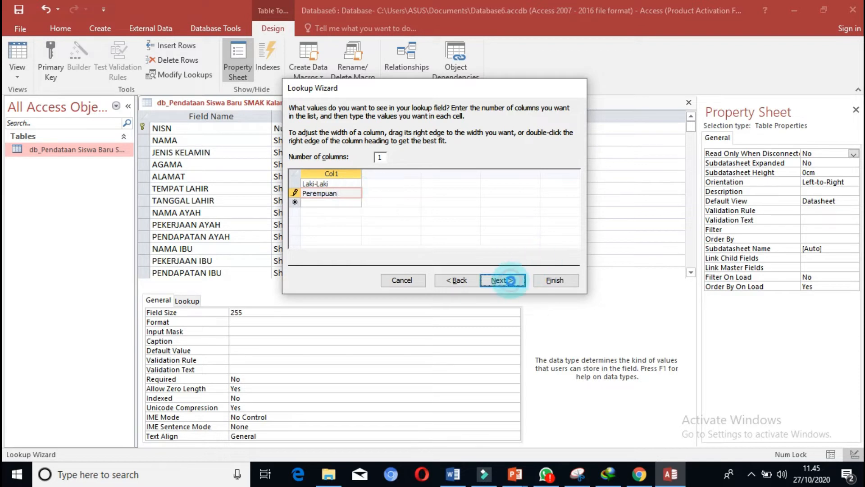
click(561, 282)
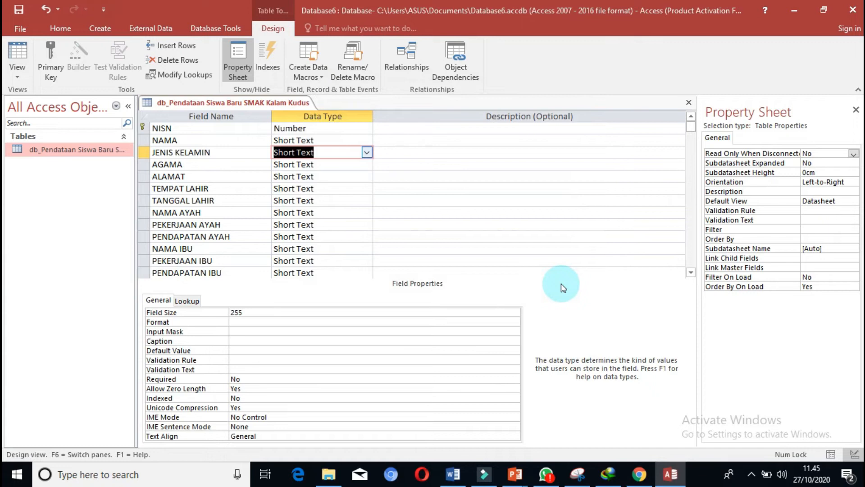
Start the Lookup Wizard for the AGAMA field and choose to type in the lookup values.
click(362, 163)
click(367, 164)
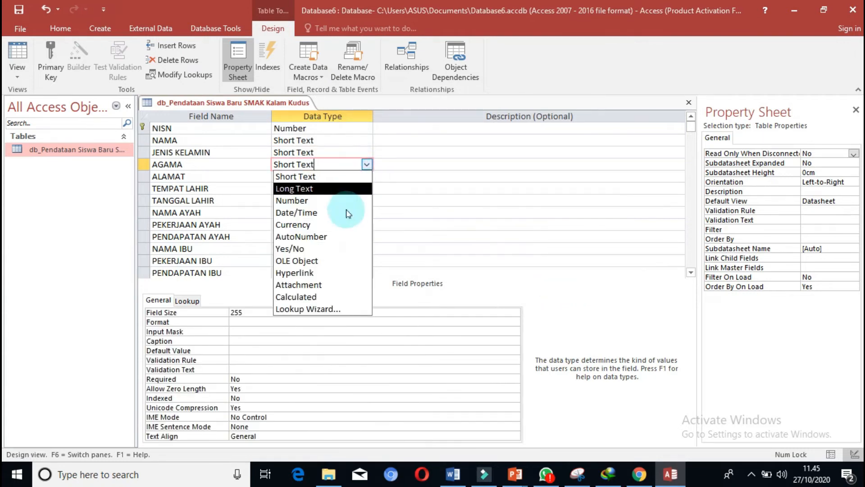
click(322, 309)
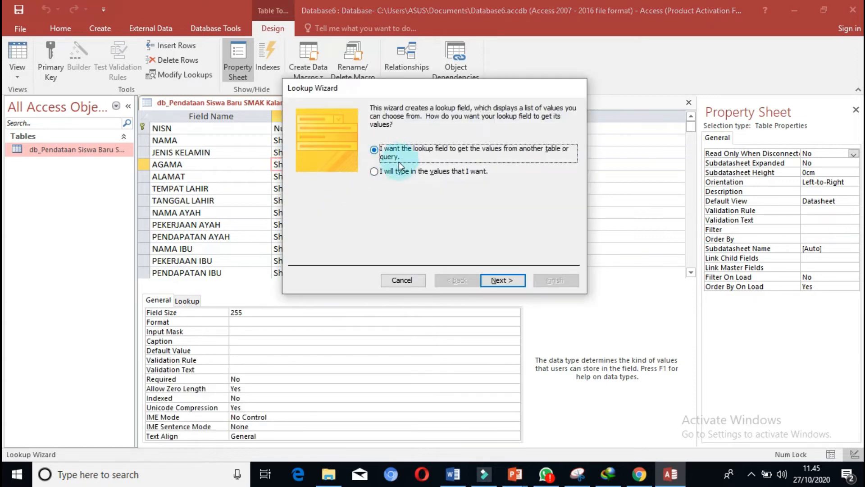
click(378, 171)
click(501, 279)
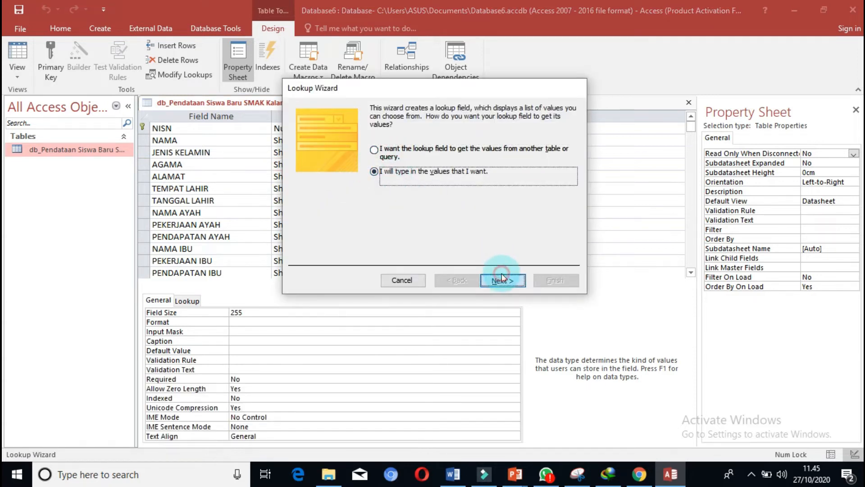
Enter Kristen, Katolik, Islam and Hindu as the first AGAMA lookup values in a single column.
click(347, 184)
text(Kristen)
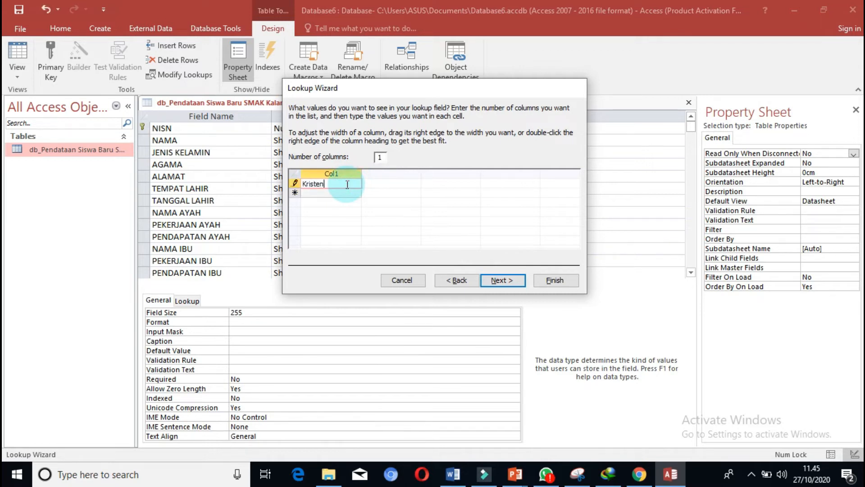
key(Down)
text(Katolik)
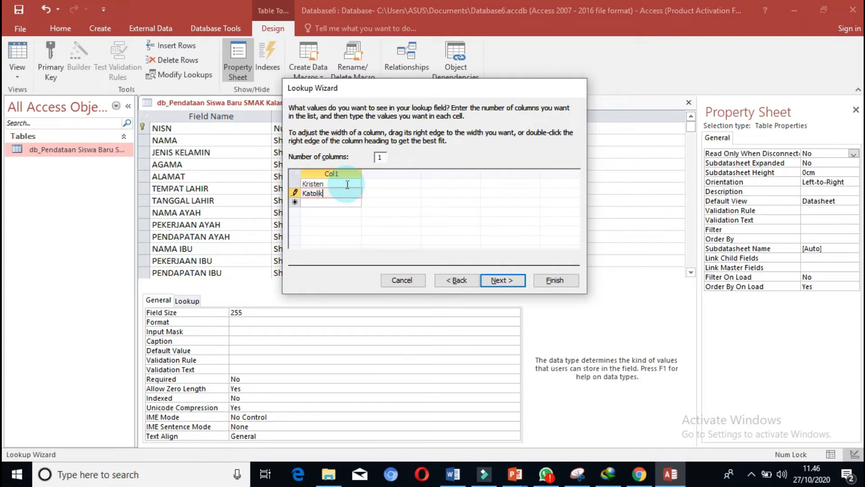
key(Down)
text(Islam)
key(Down)
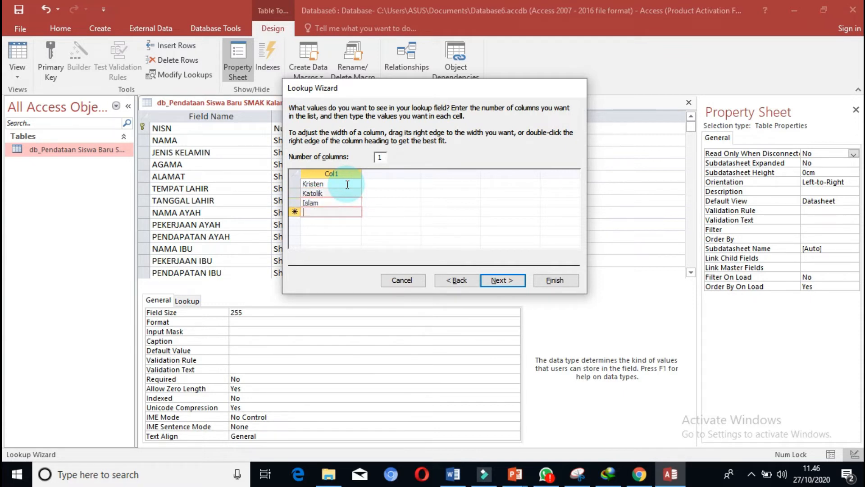
text(Hindu)
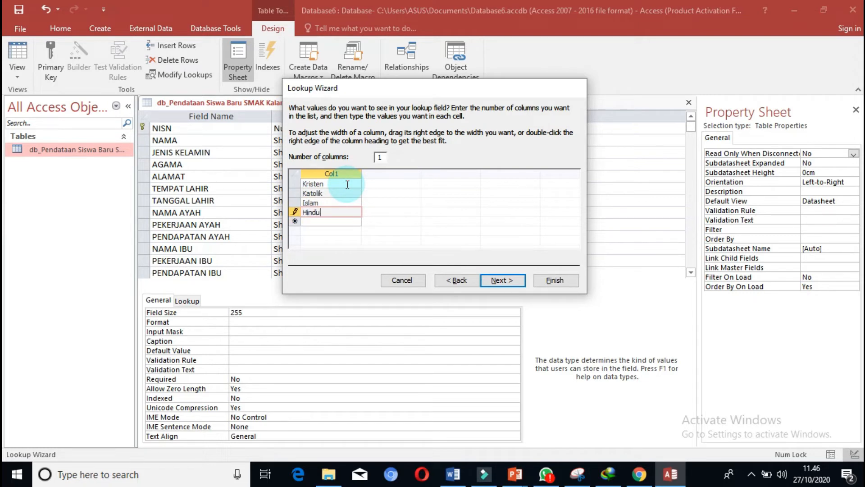
Add Budha and Konghucu below Hindu in the AGAMA lookup values and finish the wizard.
key(Down)
text(Budha)
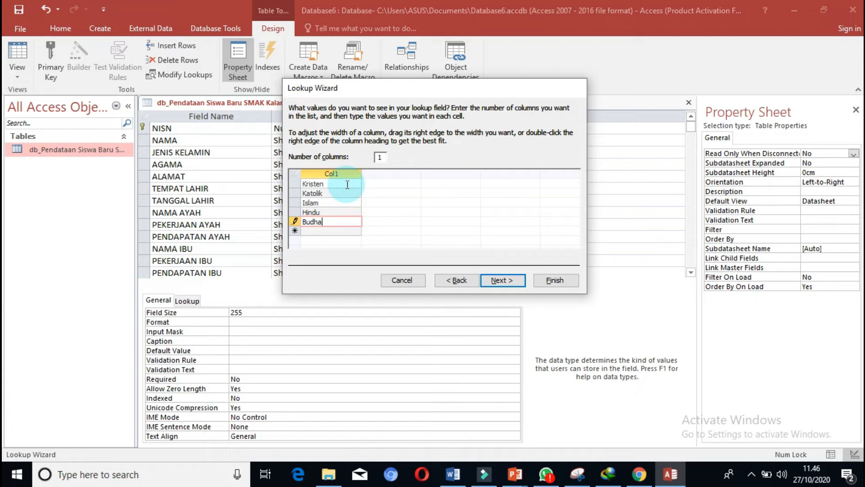
key(Down)
text(Ko)
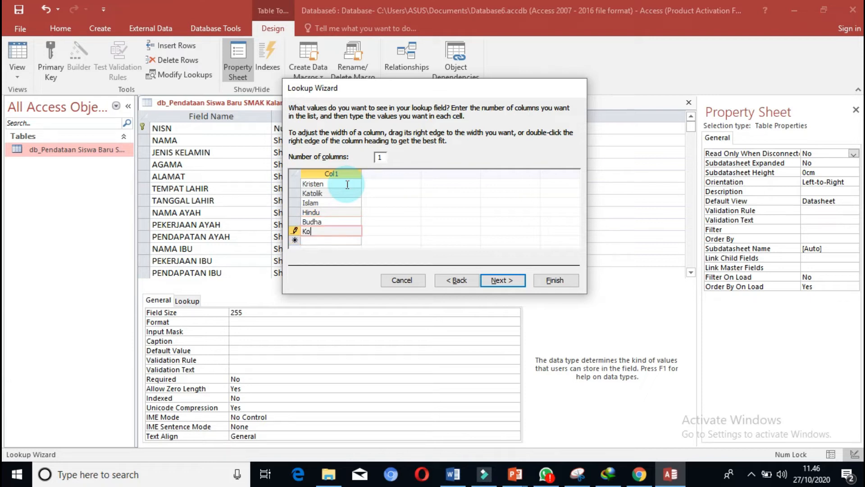
text(nghucu)
click(496, 280)
click(550, 280)
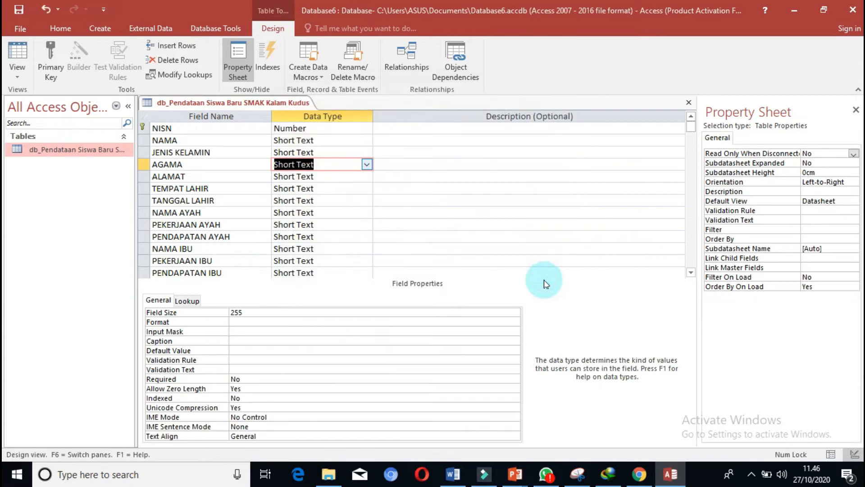
Set the data type of the ALAMAT field to Long Text.
click(347, 180)
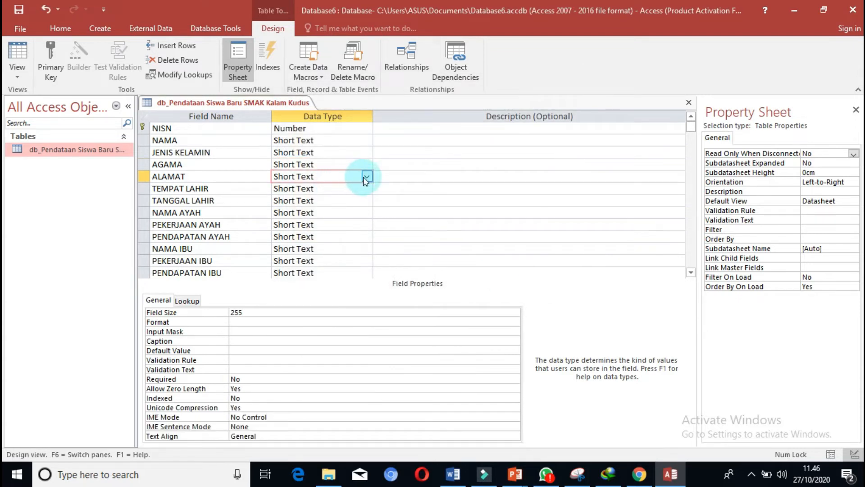
click(366, 177)
click(329, 200)
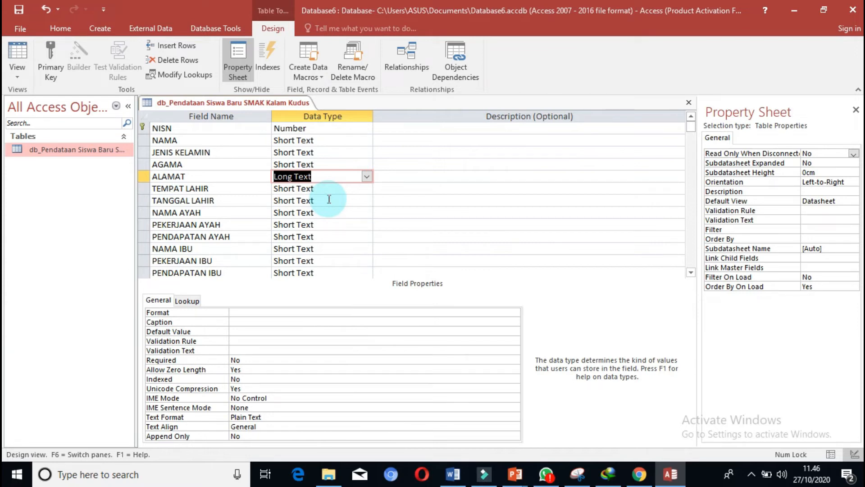
Set the data type of the TANGGAL LAHIR field to Date/Time.
click(359, 188)
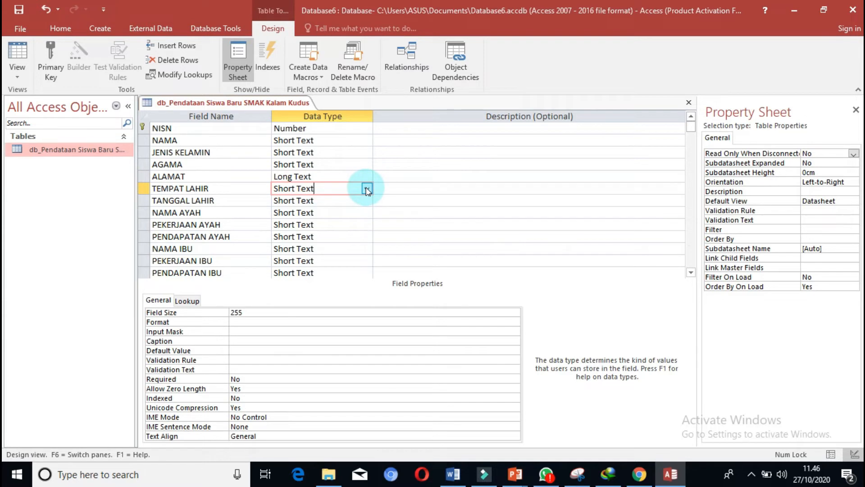
click(341, 201)
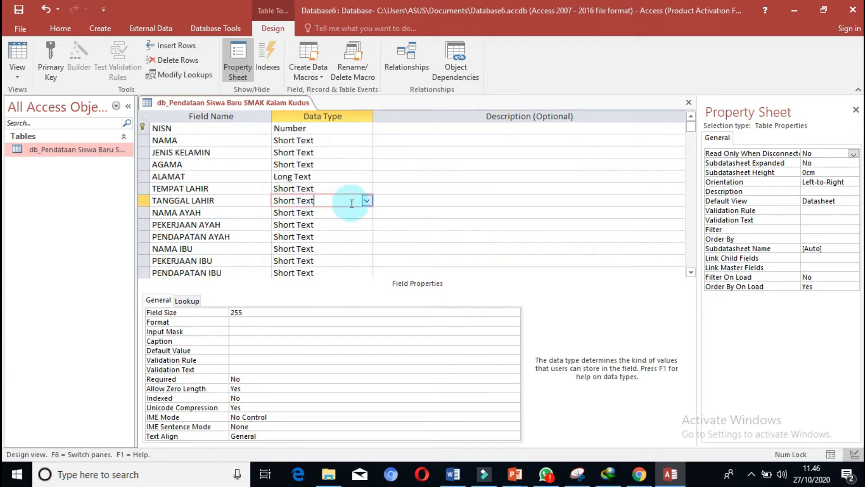
click(367, 200)
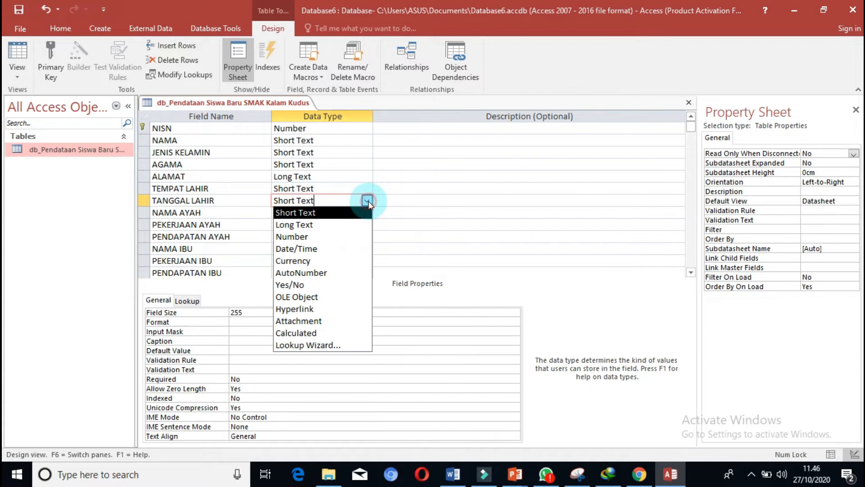
click(320, 249)
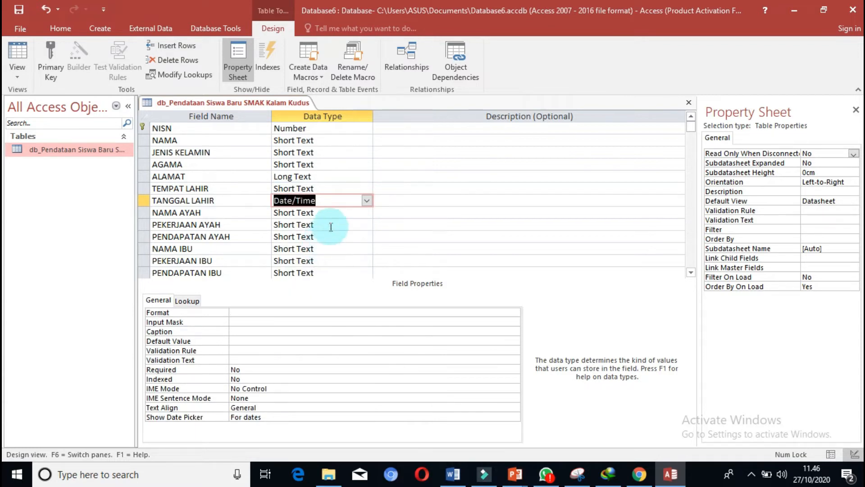
Set the data type of the PENDAPATAN AYAH field to Currency.
click(332, 212)
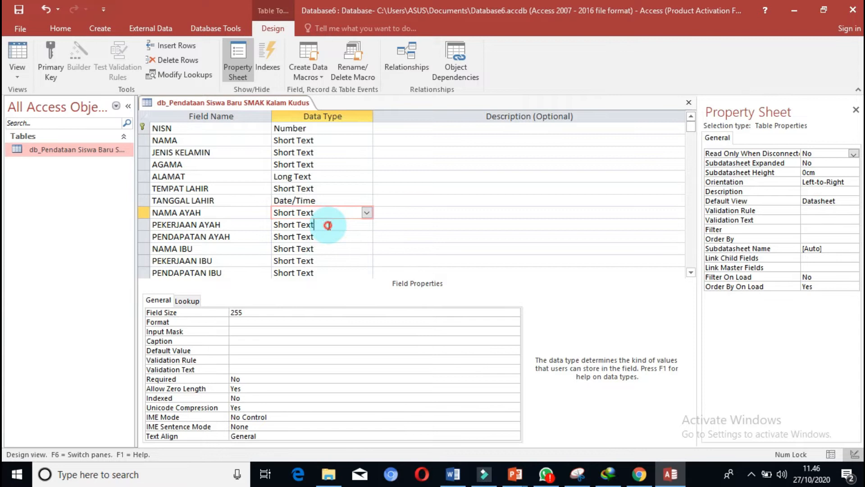
click(327, 225)
click(324, 235)
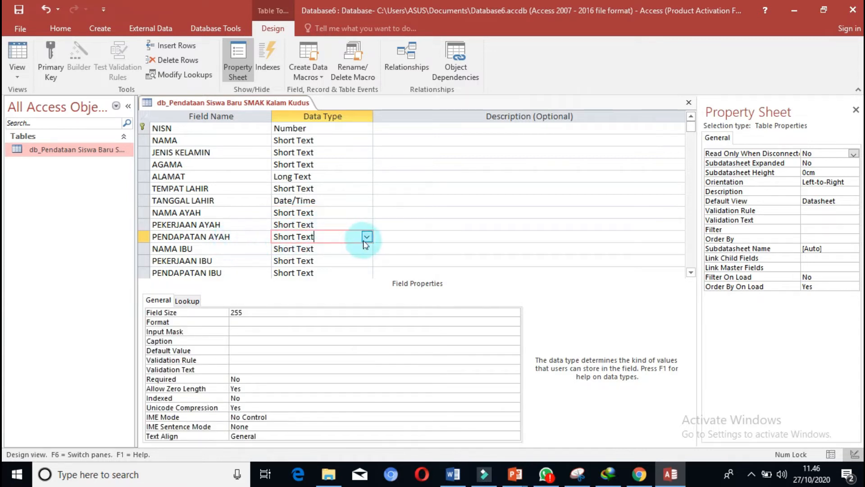
click(366, 235)
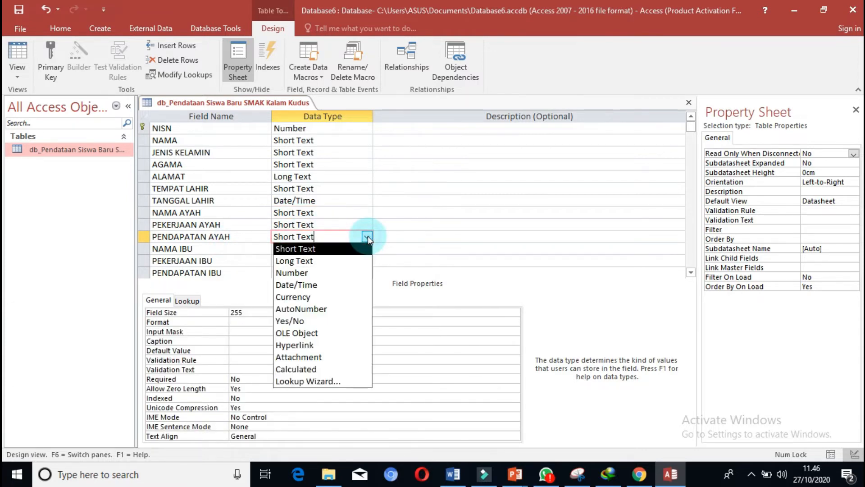
click(313, 298)
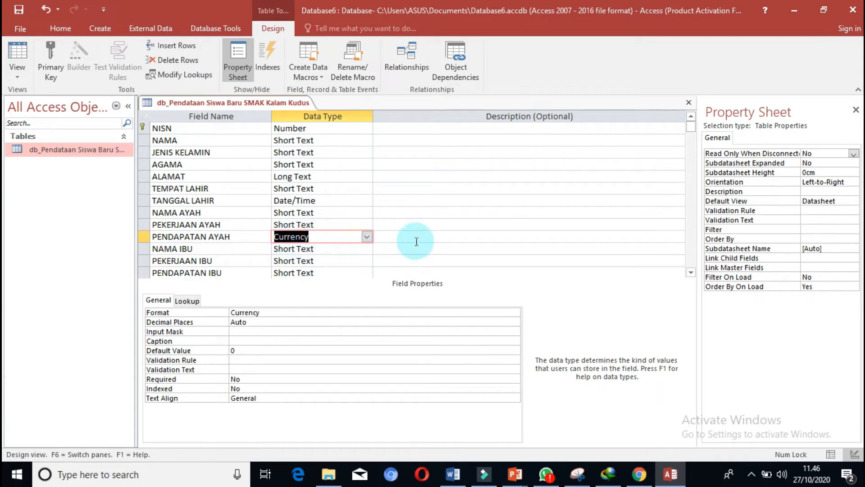
Set the data type of the PENDAPATAN IBU field to Currency.
click(347, 249)
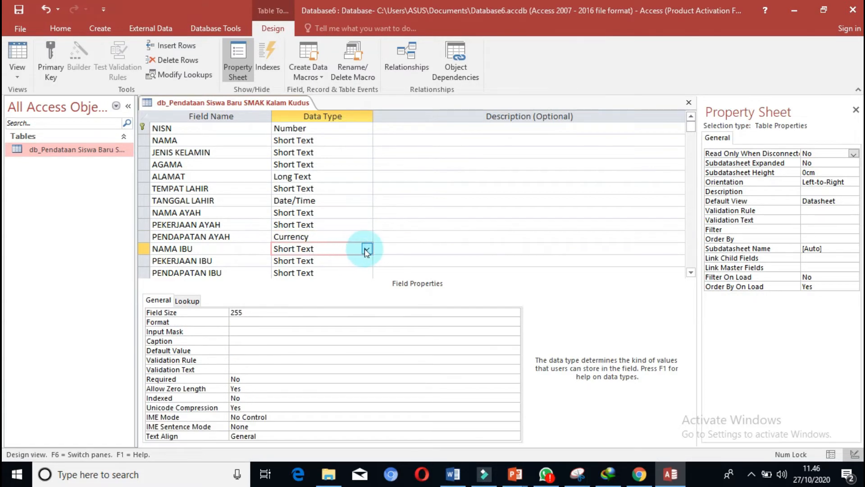
click(344, 260)
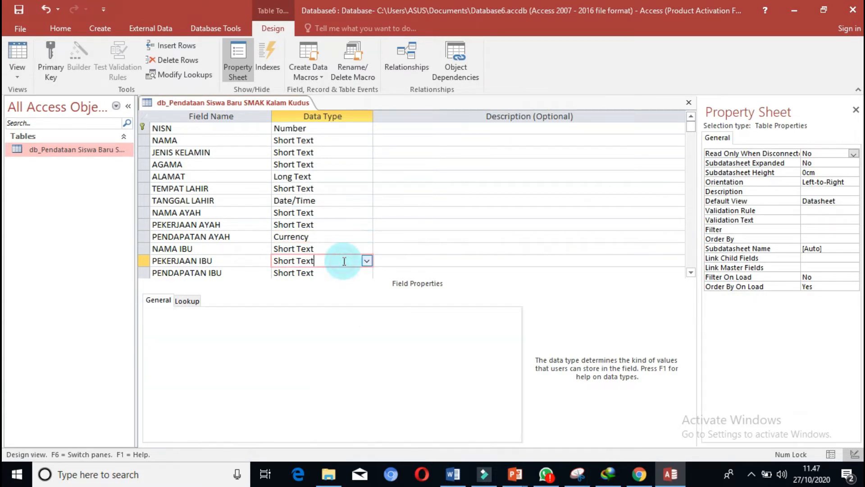
click(341, 272)
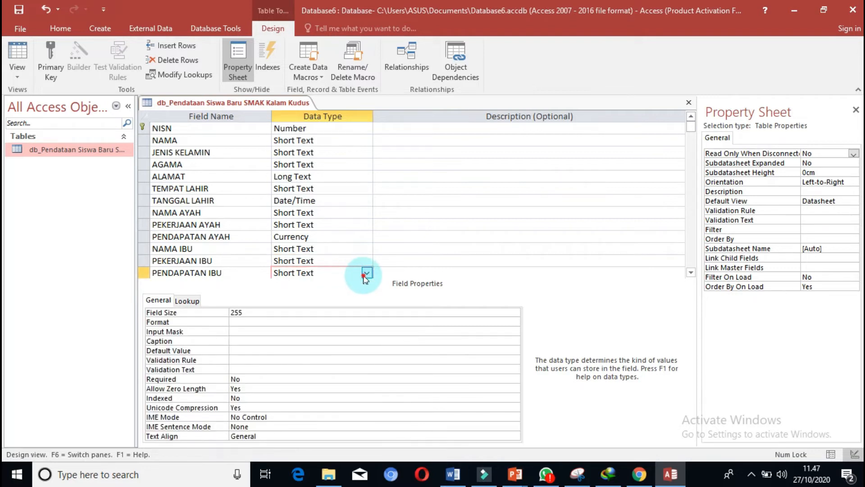
click(367, 273)
click(300, 333)
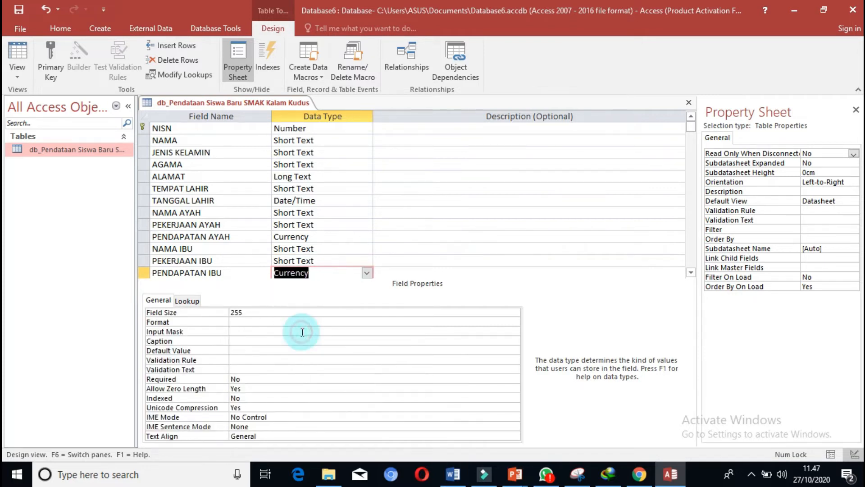
Set the data type of the JUMLAH SAUDARA field to Number.
click(691, 272)
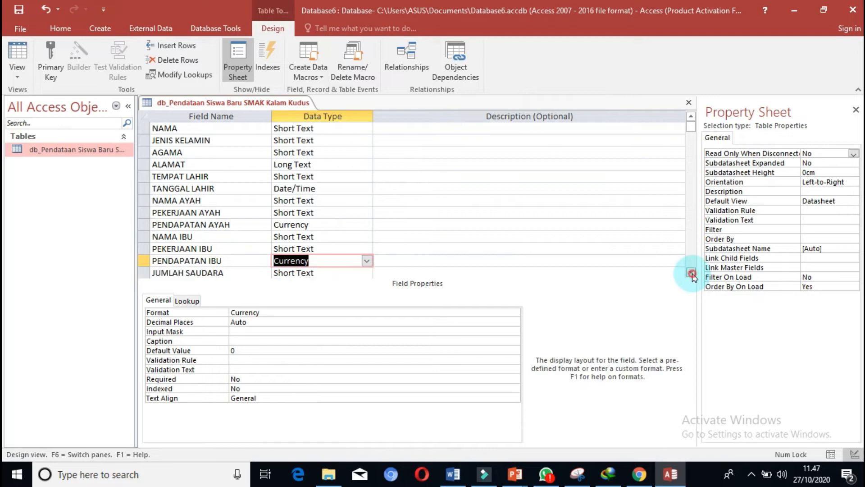
click(692, 273)
click(691, 273)
click(691, 272)
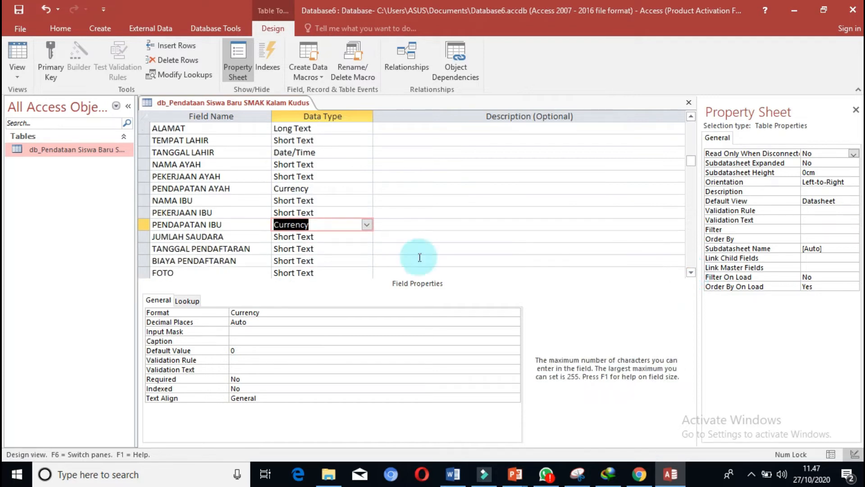
click(329, 234)
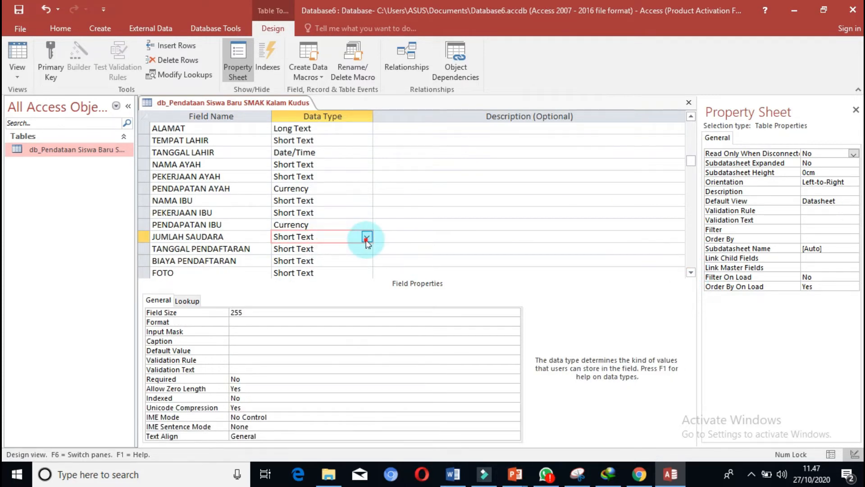
click(366, 237)
click(311, 273)
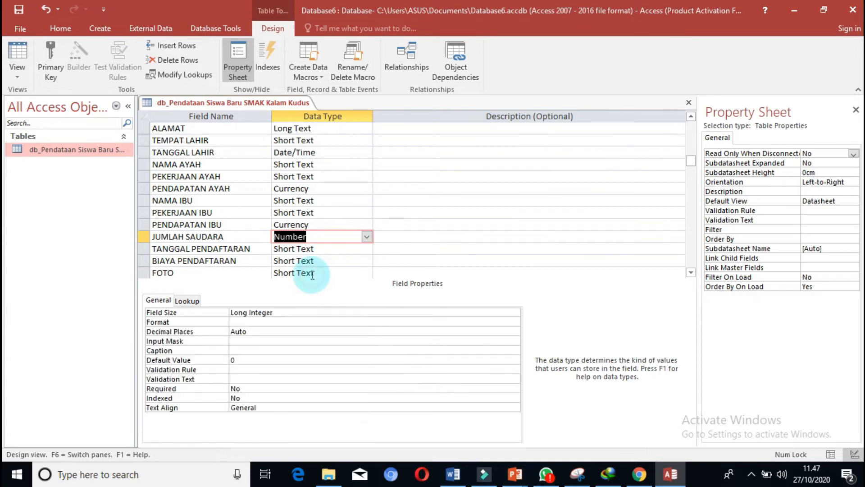
Set the data type of the TANGGAL PENDAFTARAN field to Date/Time.
click(328, 248)
click(366, 248)
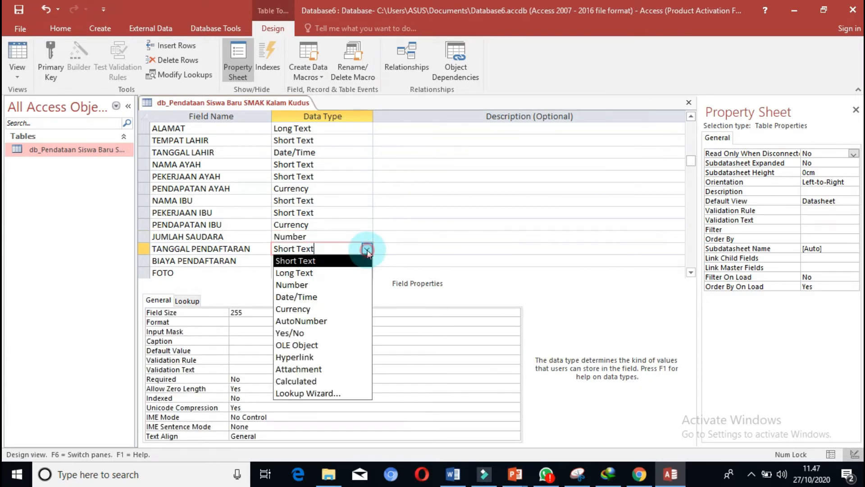
click(321, 297)
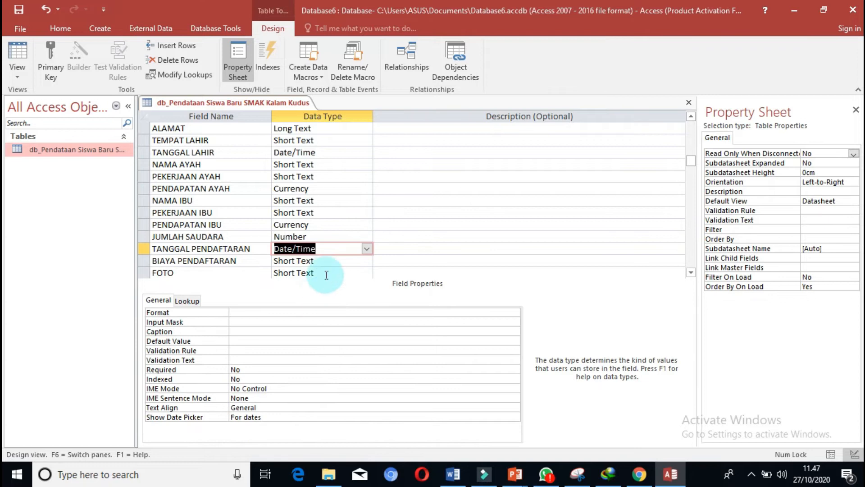
Set the data type of the BIAYA PENDAFTARAN field to Currency.
click(334, 262)
click(367, 261)
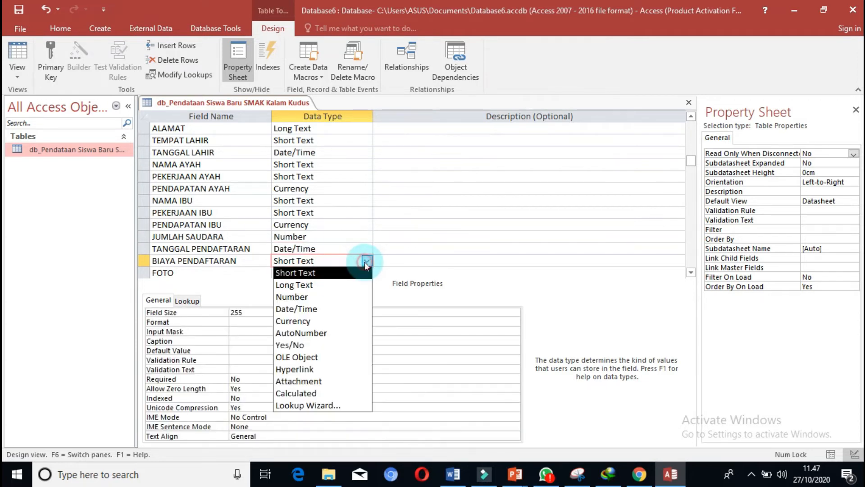
click(317, 321)
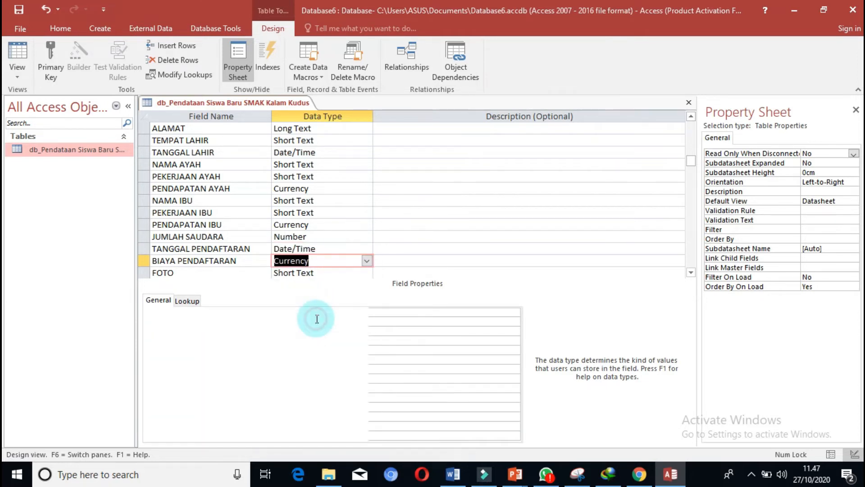
Set the data type of the FOTO field to Attachment.
click(341, 273)
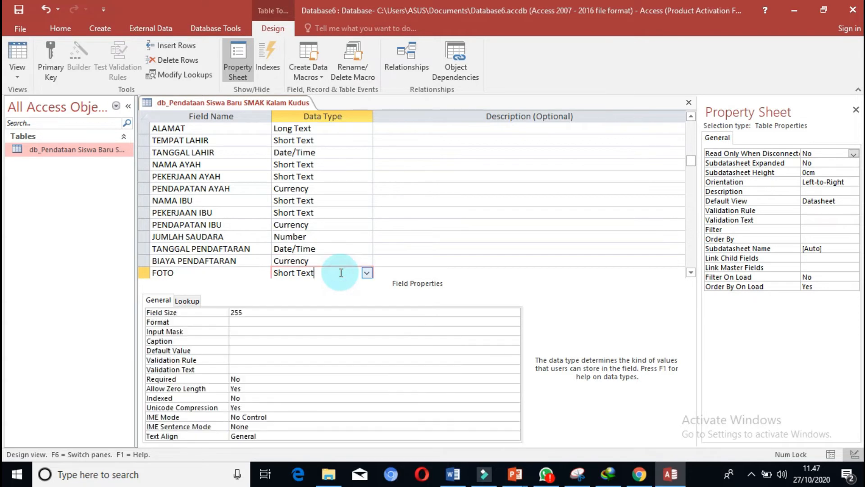
click(367, 272)
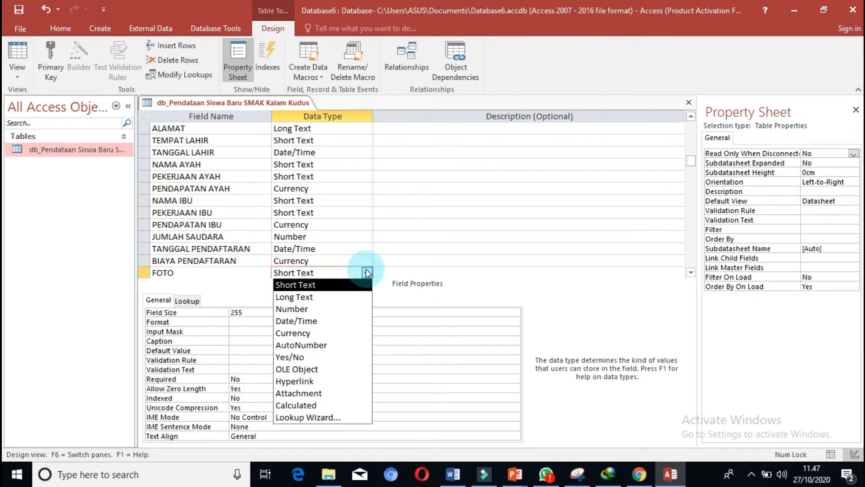
click(309, 397)
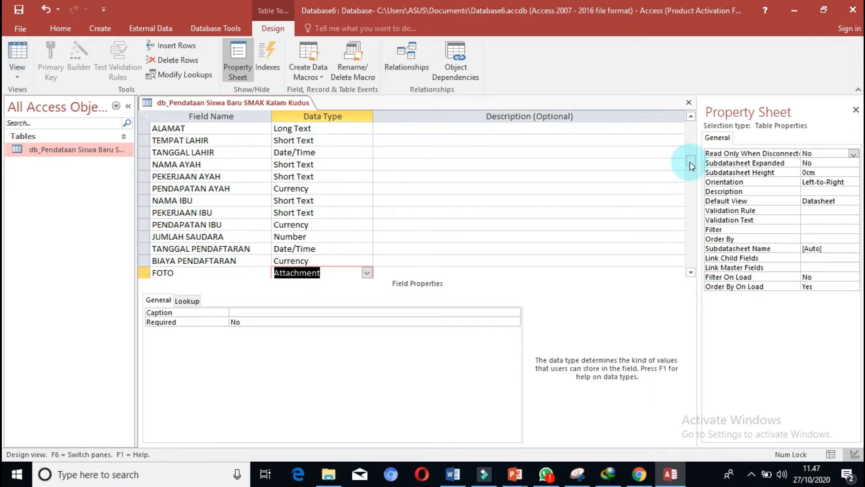
Save the table design and switch the table to Datasheet view.
drag(690, 161, 691, 129)
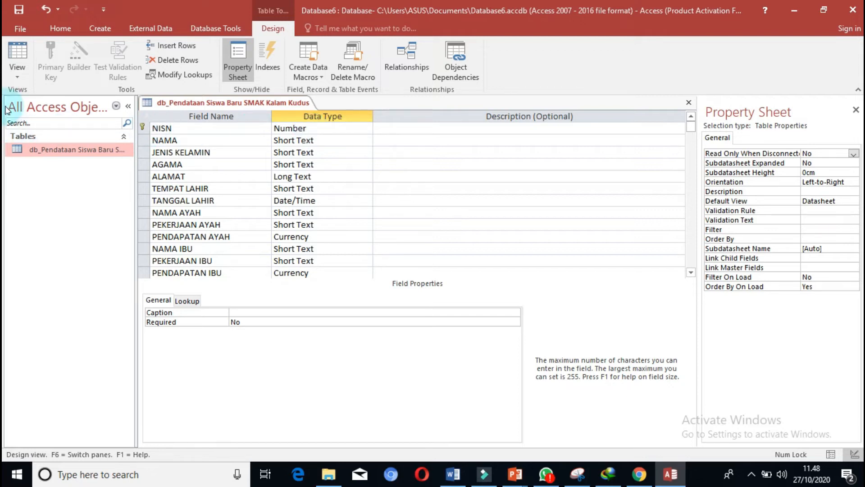
click(20, 55)
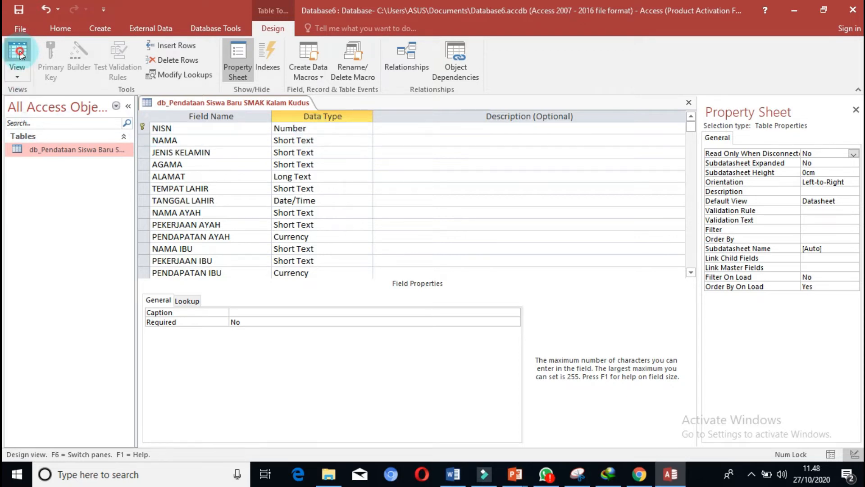
click(410, 276)
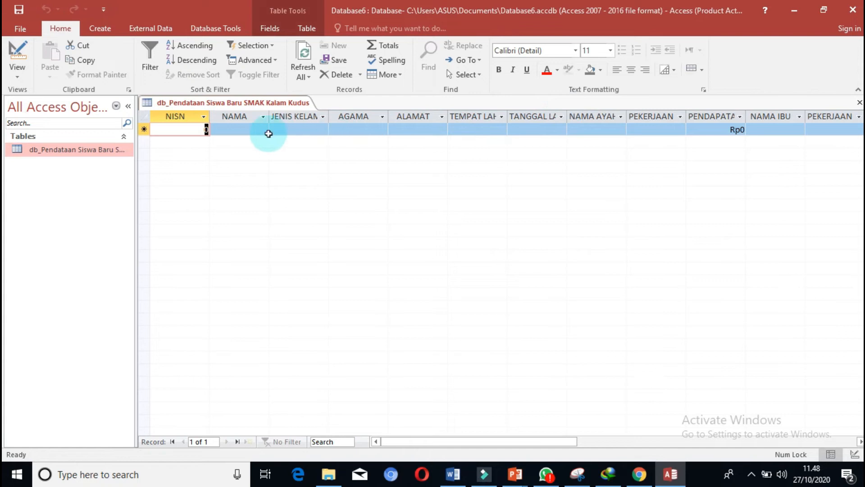
Widen the datasheet columns NAMA, JENIS KELAMIN, AGAMA, ALAMAT, TEMPAT LAHIR, TANGGAL LAHIR and NAMA AYAH so their headings have more room.
drag(269, 114, 301, 114)
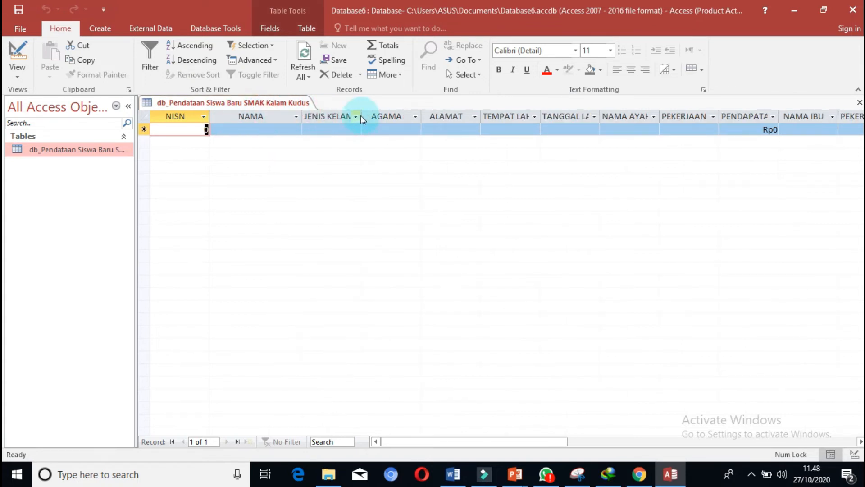
drag(365, 112, 400, 113)
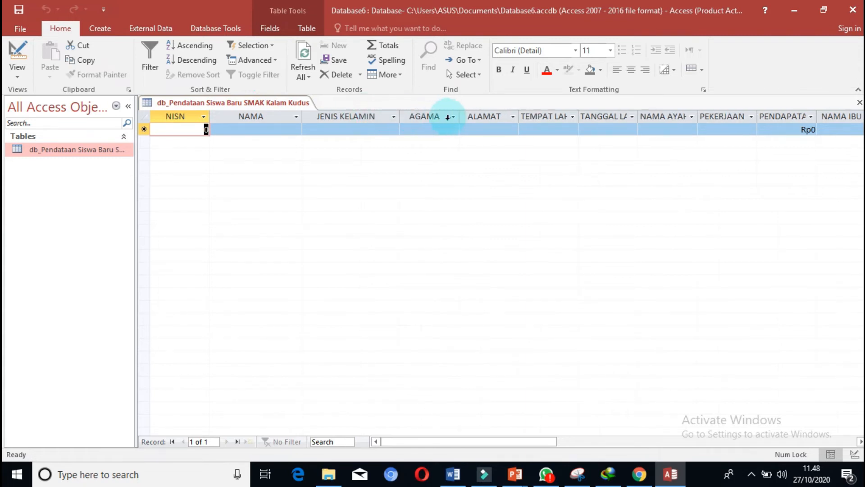
drag(458, 116, 487, 116)
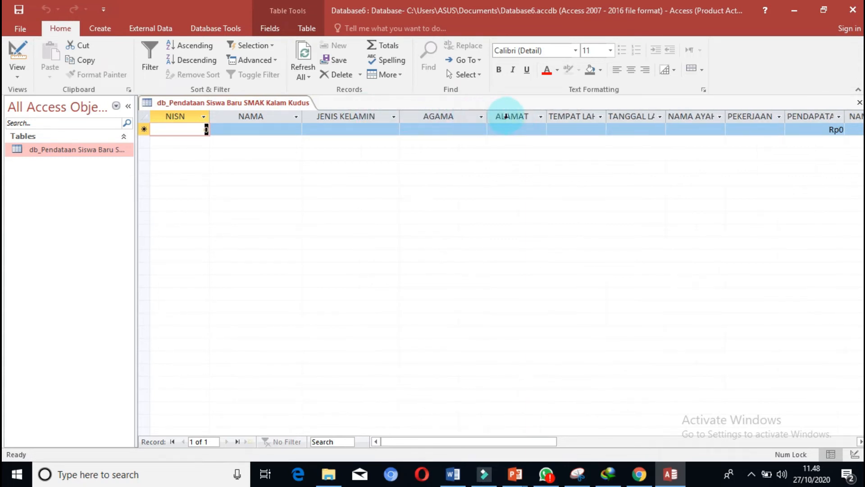
drag(547, 116, 566, 116)
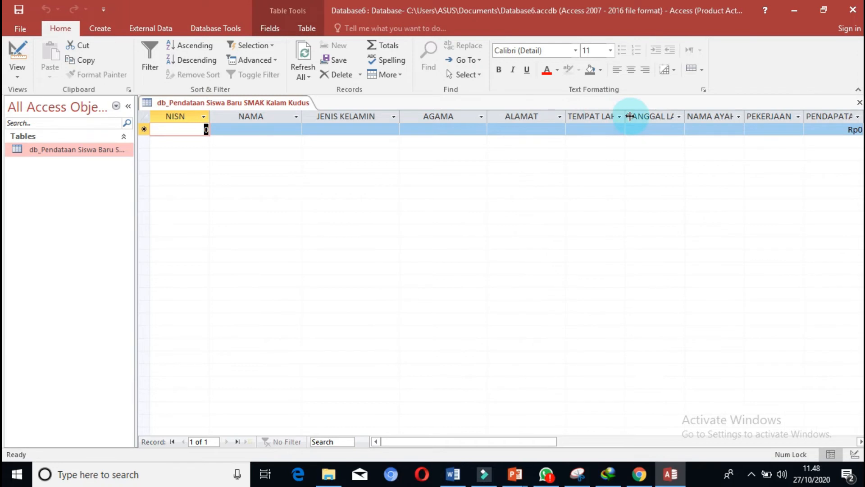
drag(627, 116, 654, 116)
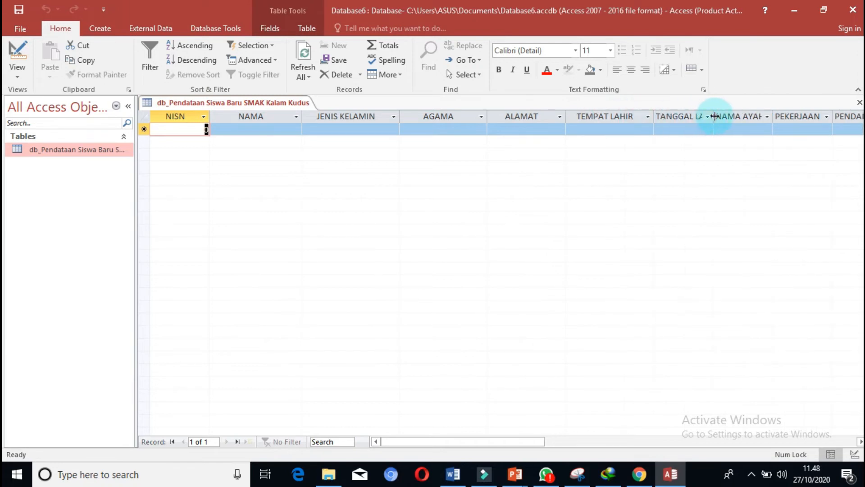
drag(714, 116, 748, 117)
drag(807, 116, 827, 116)
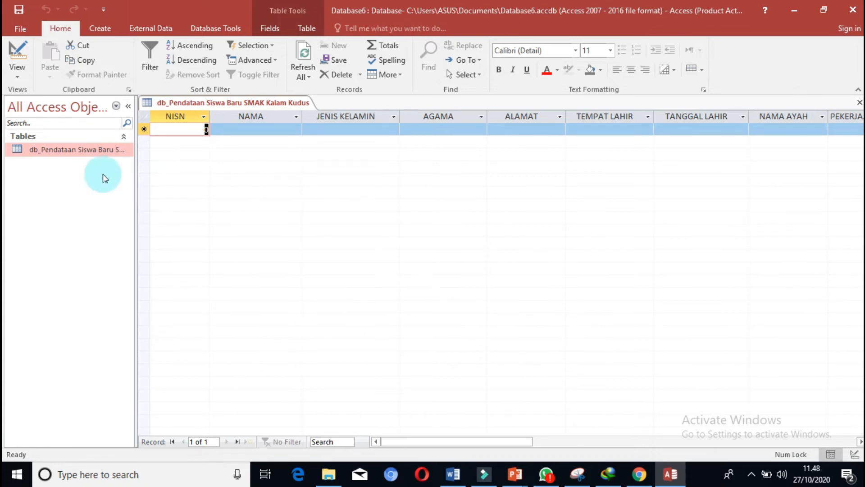
Create an automatic form based on the db_Pendataan Siswa Baru SMAK Kalam Kudus table.
click(100, 29)
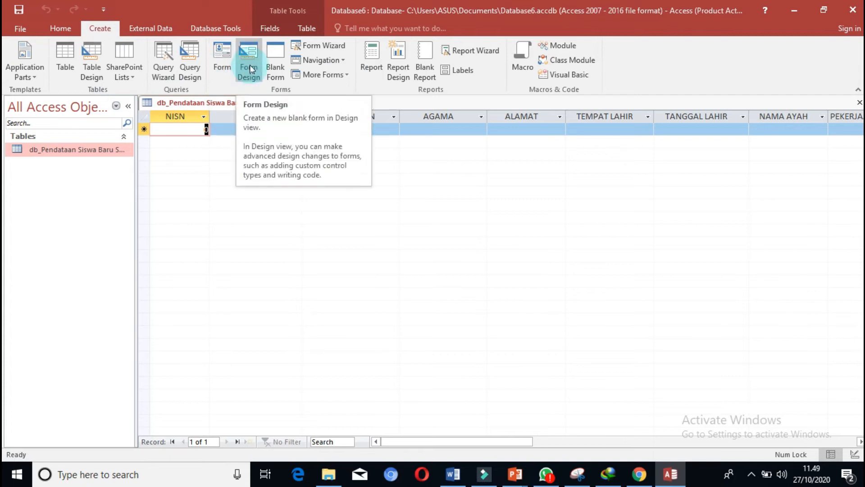
click(221, 60)
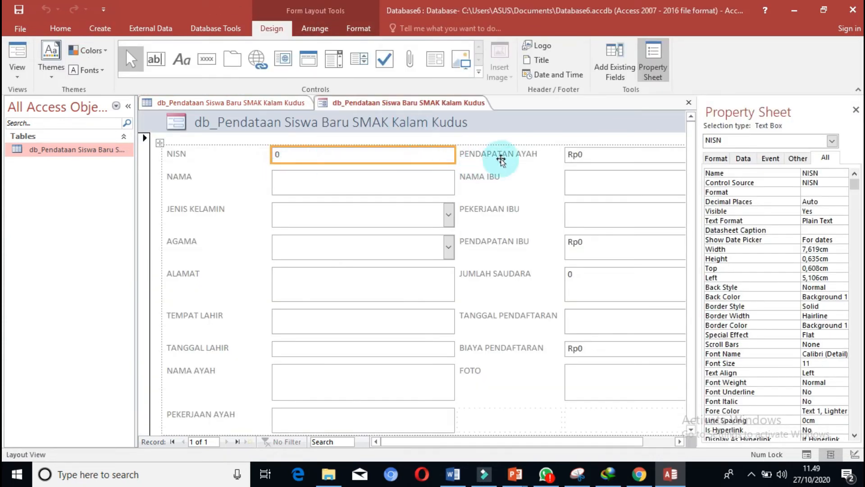
drag(457, 446, 409, 446)
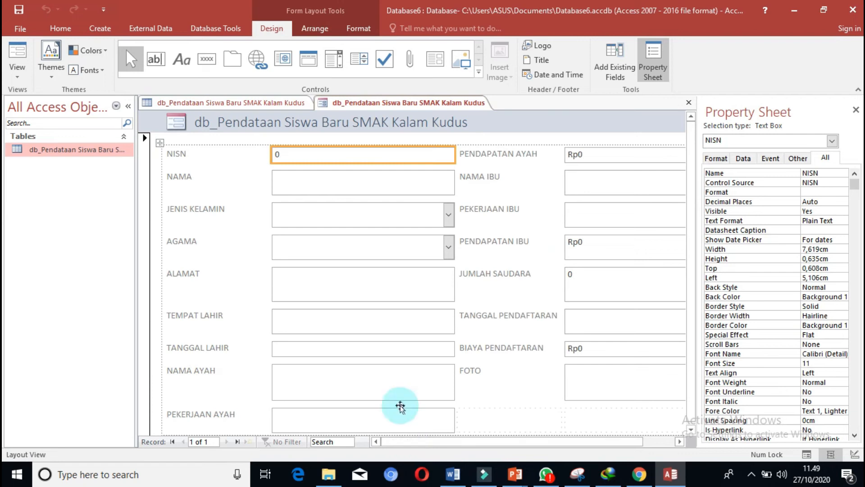
drag(690, 170, 684, 284)
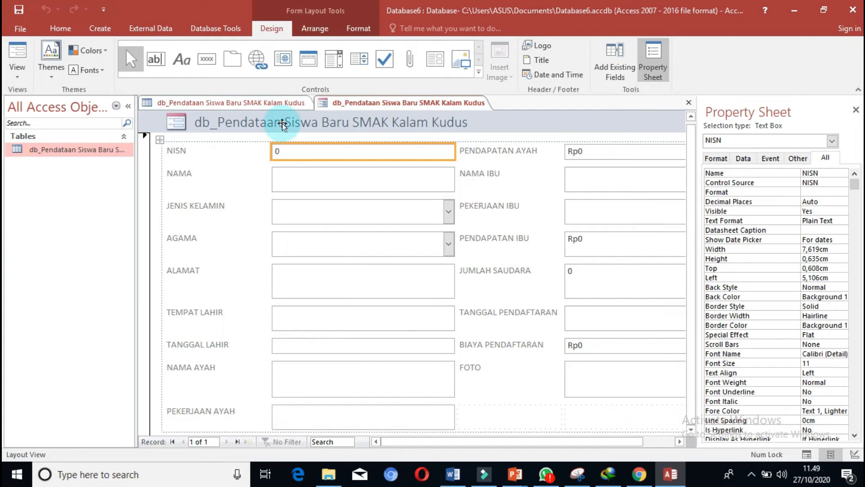
Increase the form title label's height to about 1.155 cm and replace its text with FORMULIR PENDAFTARAN SISWA BARU.
click(253, 132)
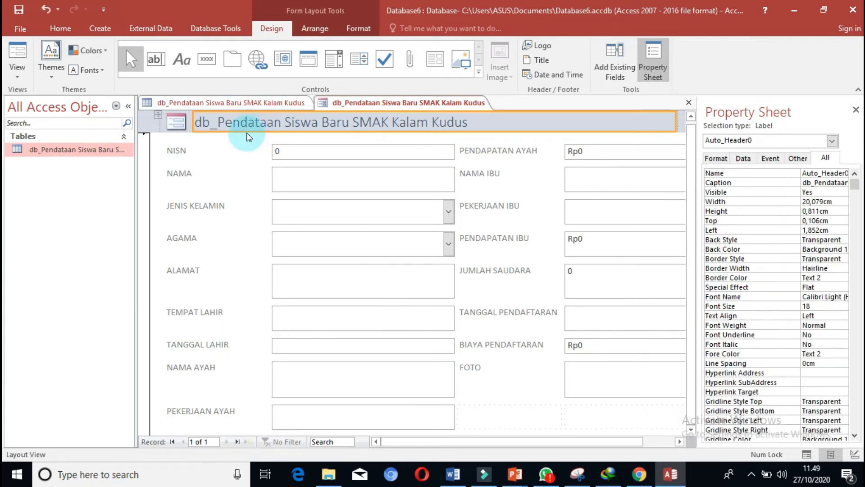
drag(253, 132, 251, 139)
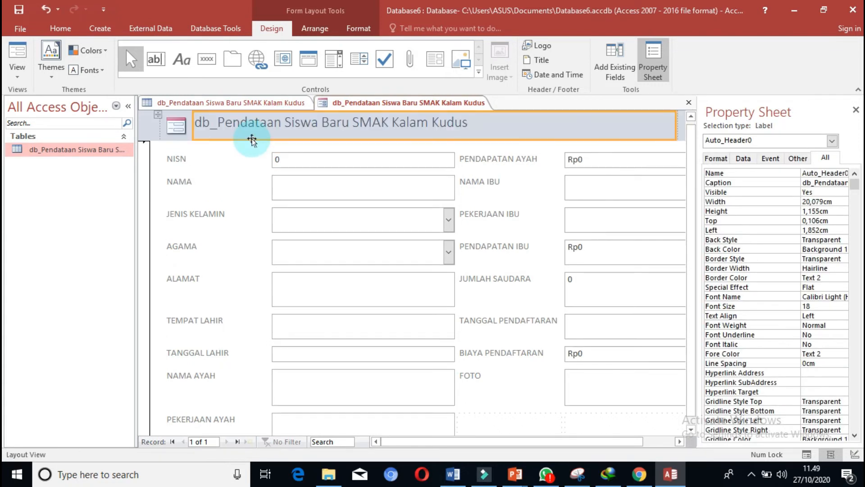
click(255, 127)
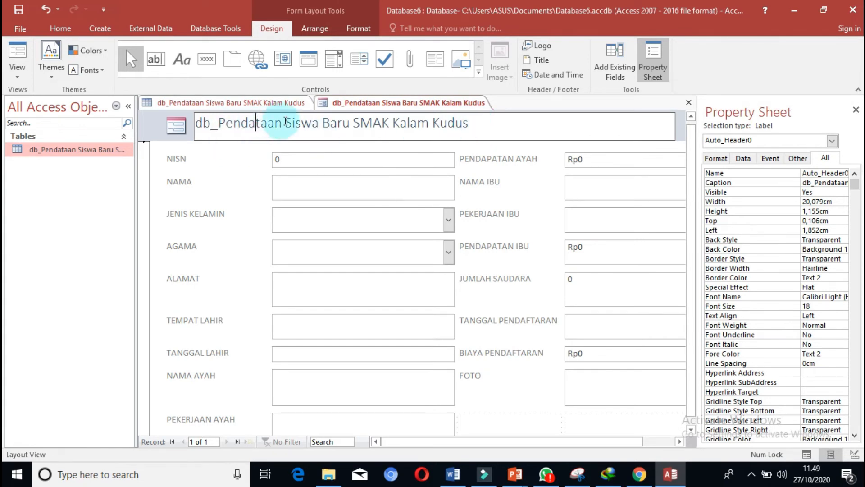
click(219, 123)
drag(492, 121, 179, 130)
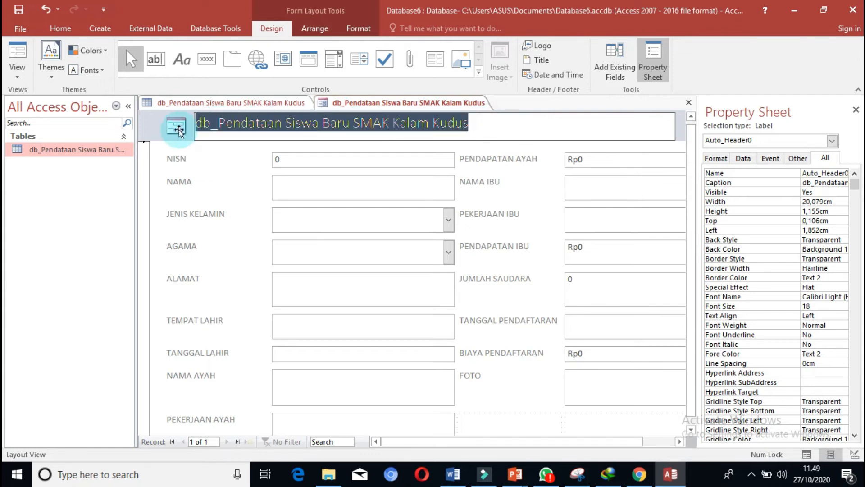
text(FORMULIR PENDAFTARAN SISWA BARU)
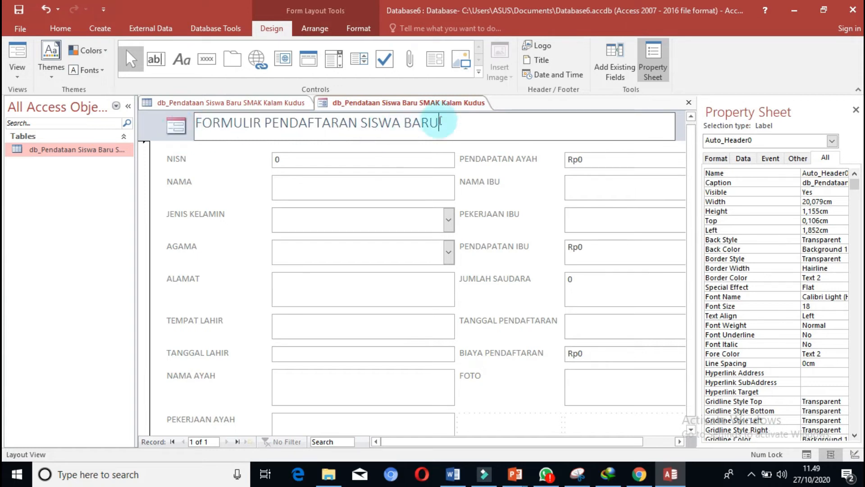
Center the form title and set its font to Adobe Garamond Pro Bold.
click(61, 28)
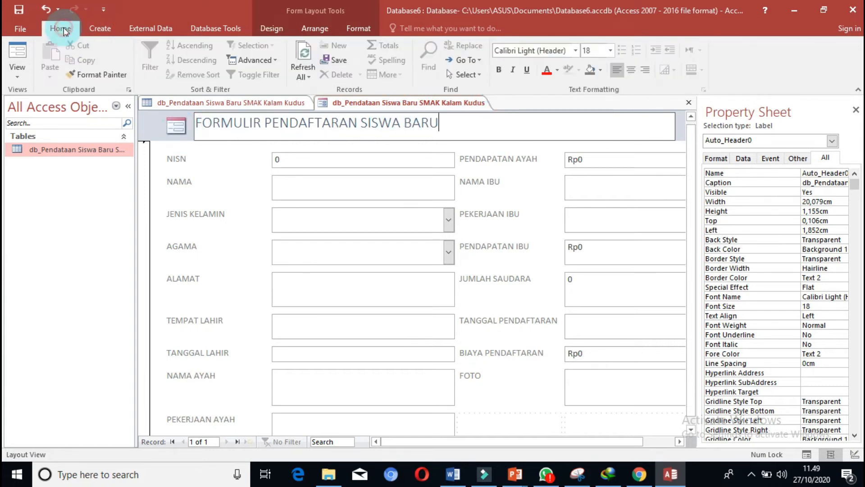
click(630, 69)
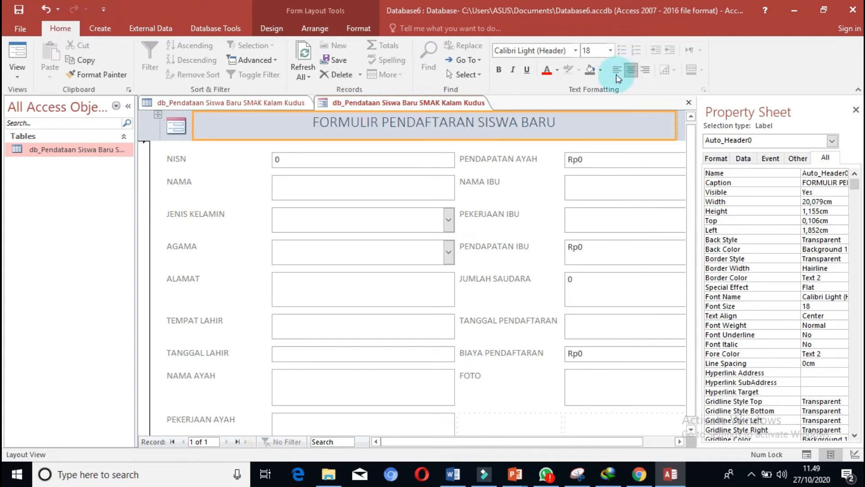
click(557, 122)
drag(557, 123, 302, 123)
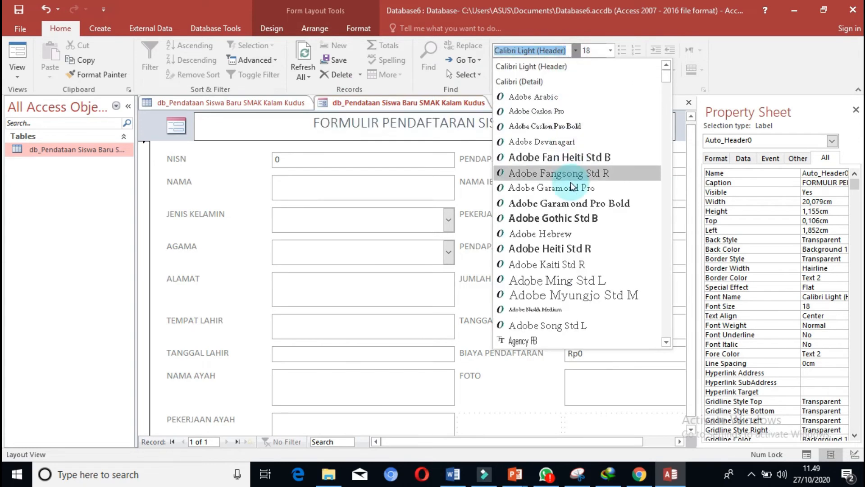
click(570, 205)
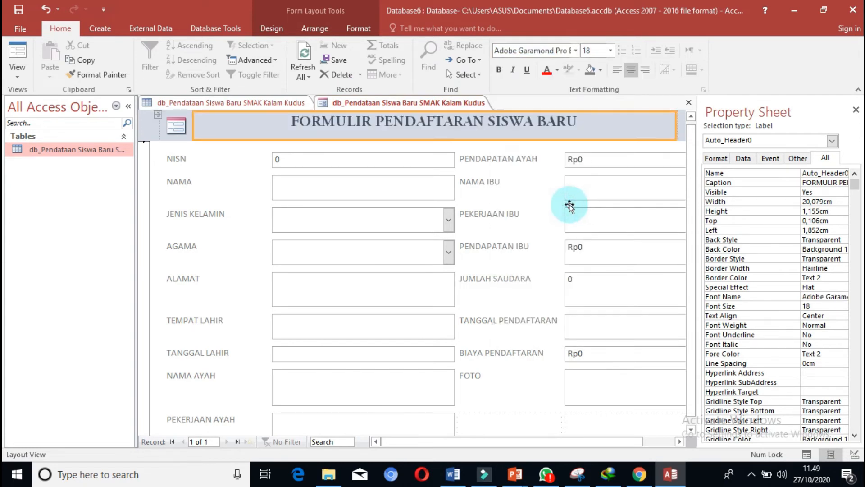
Set the form title's font size to 28.
click(610, 50)
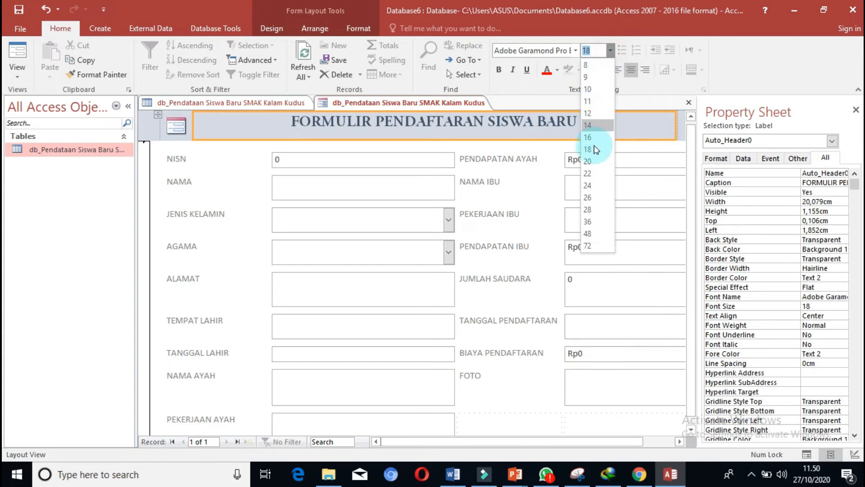
click(589, 209)
right_click(585, 205)
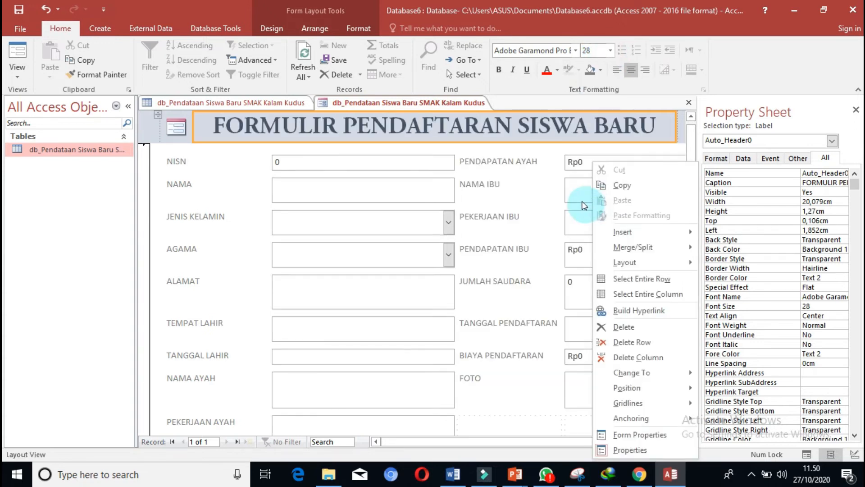
Reduce the heights of the ALAMAT and TEMPAT LAHIR text boxes to a single line each.
click(694, 151)
scroll(696, 166, down, 1)
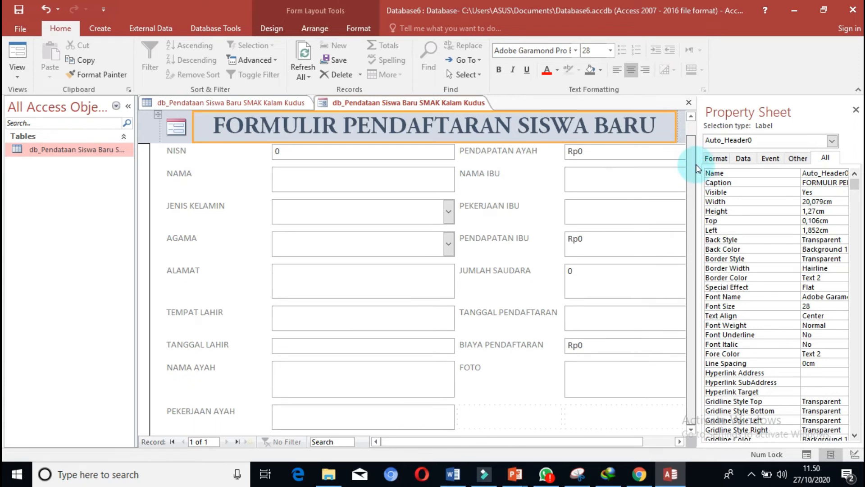
click(327, 279)
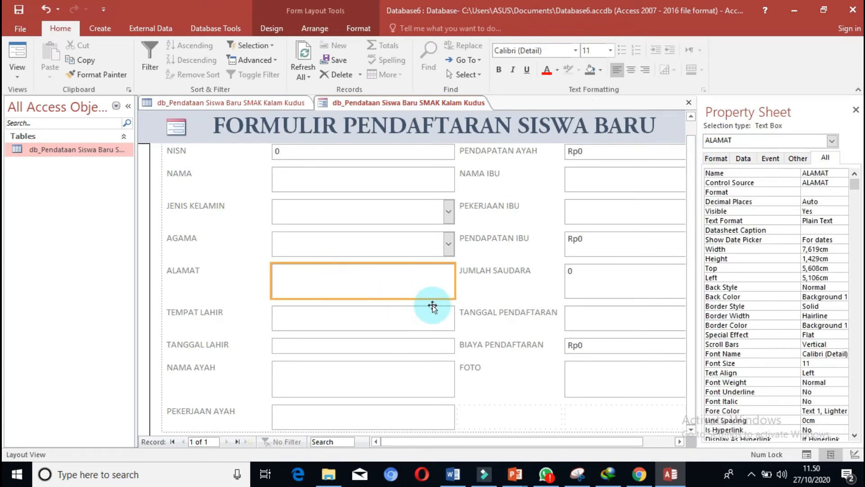
drag(455, 298, 455, 281)
click(383, 301)
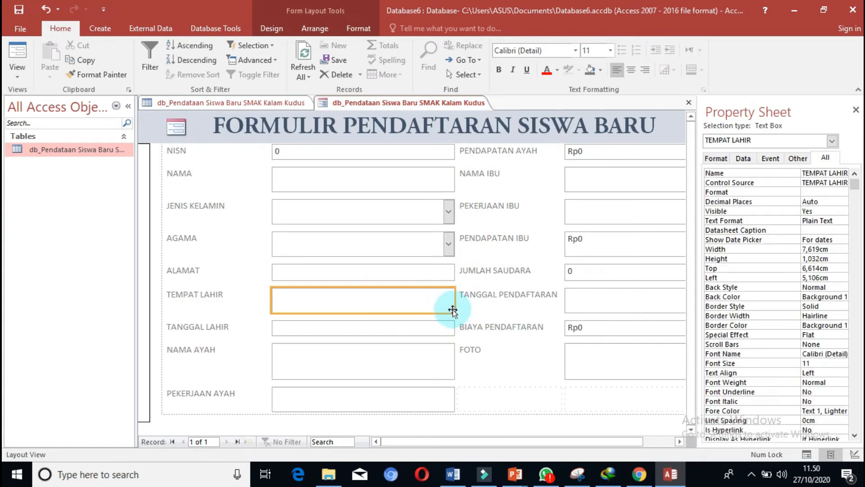
drag(455, 312, 455, 301)
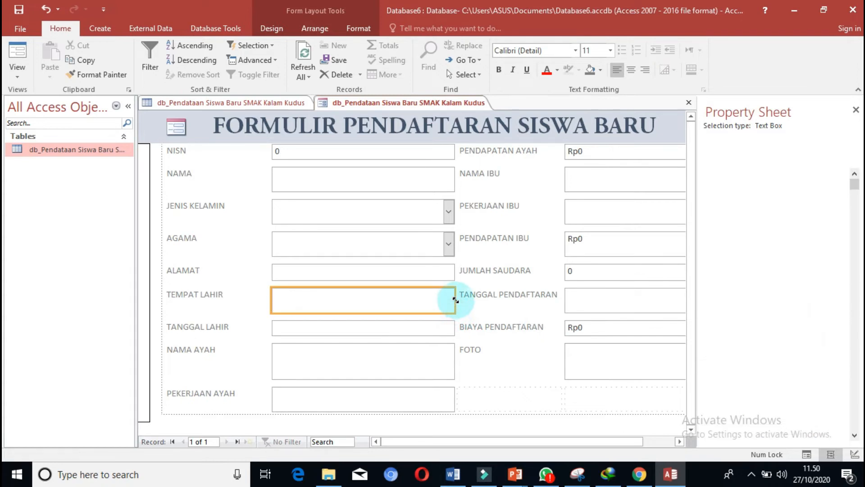
Reduce the NAMA AYAH text box height to about 0.635 cm and the PEKERJAAN AYAH text box height to about 0.45 cm.
click(450, 359)
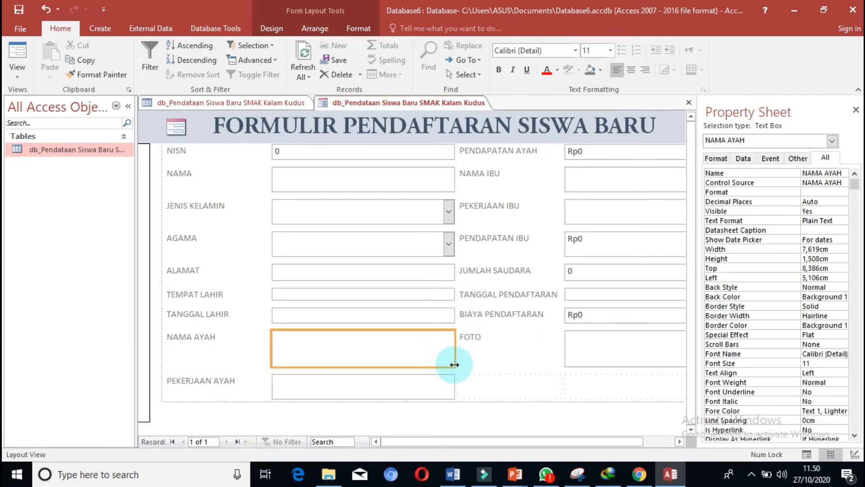
drag(453, 367, 451, 346)
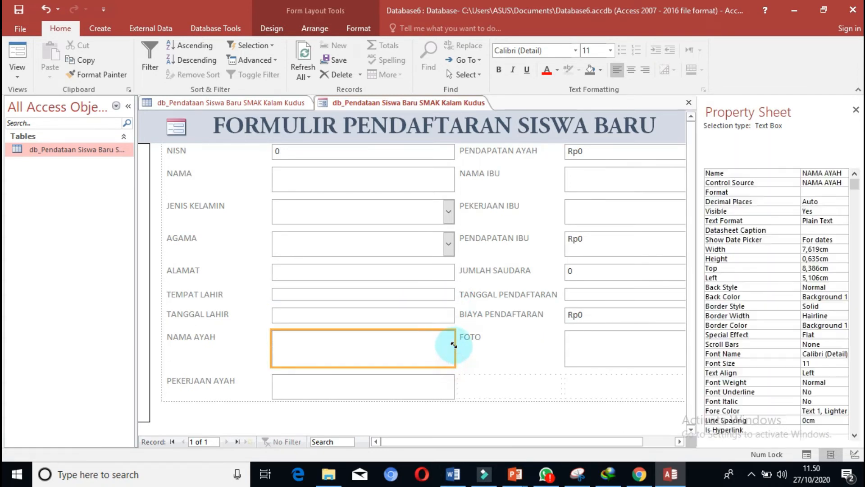
click(445, 370)
mouse_move(454, 378)
mouse_down()
mouse_move(448, 363)
mouse_move(455, 365)
mouse_up()
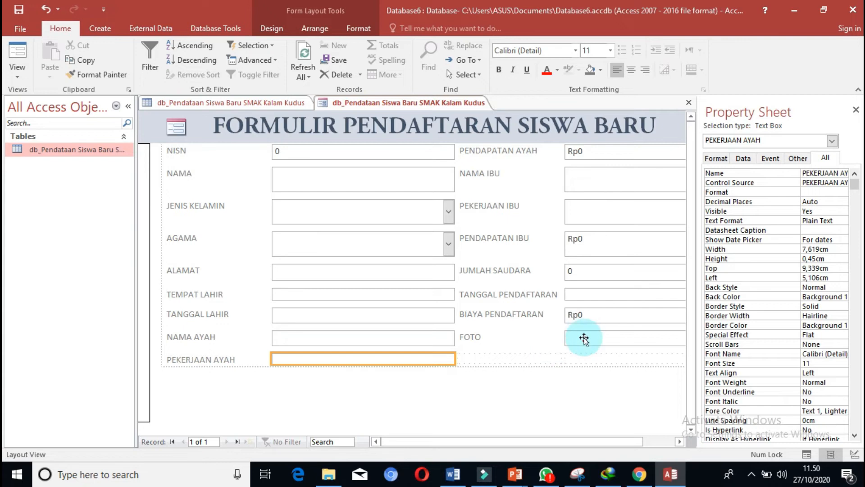
Reduce the heights of NAMA to about 0.582 cm, AGAMA to about 0.556 cm, and JENIS KELAMIN to a single line.
drag(692, 324, 690, 276)
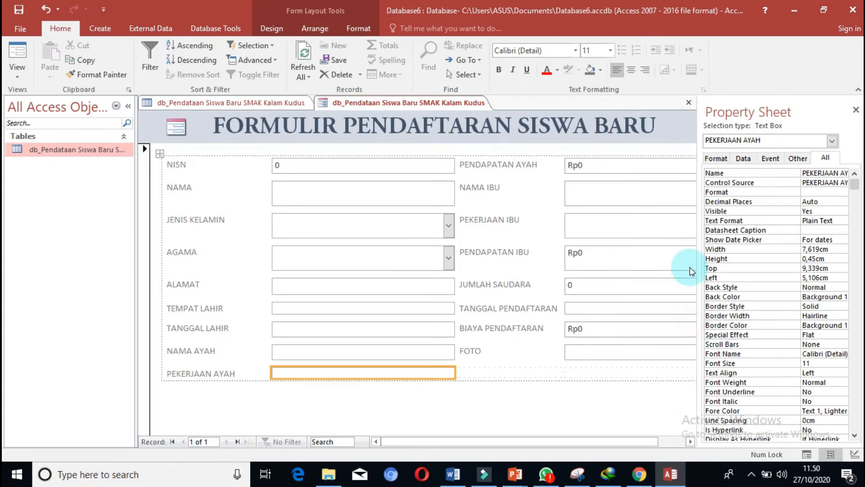
click(363, 196)
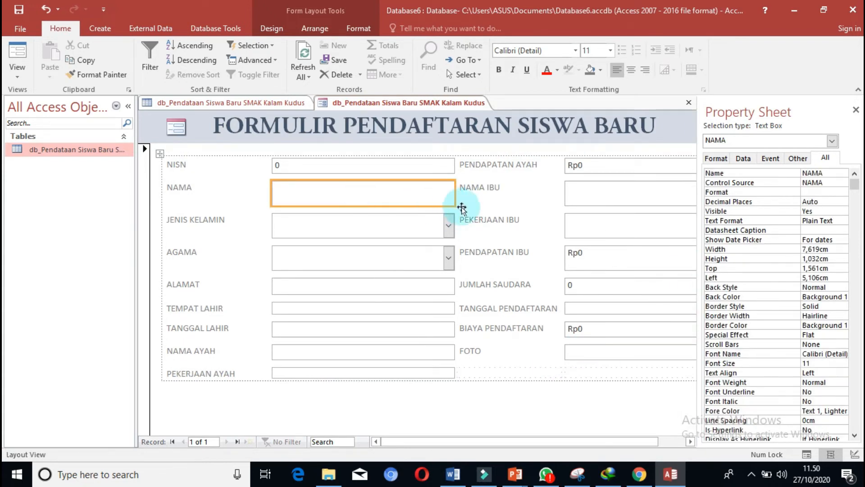
drag(453, 206, 453, 195)
click(447, 225)
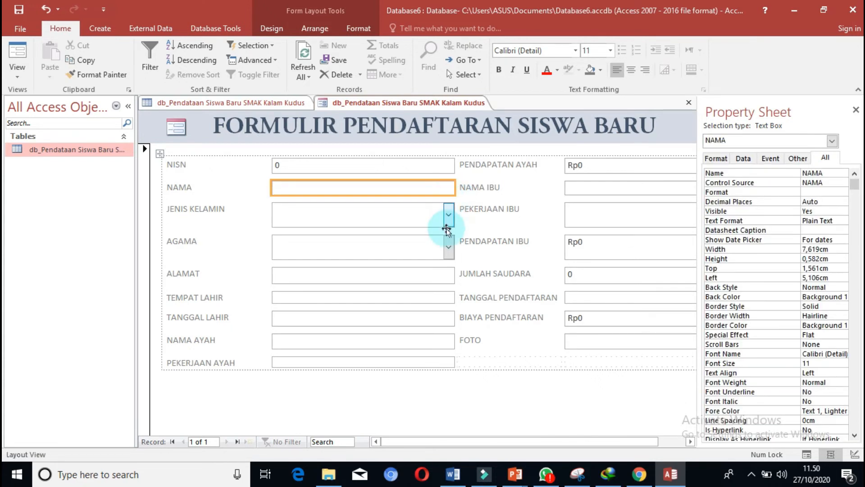
mouse_move(453, 227)
mouse_down()
mouse_move(454, 219)
mouse_move(451, 246)
mouse_move(451, 237)
mouse_up()
click(446, 245)
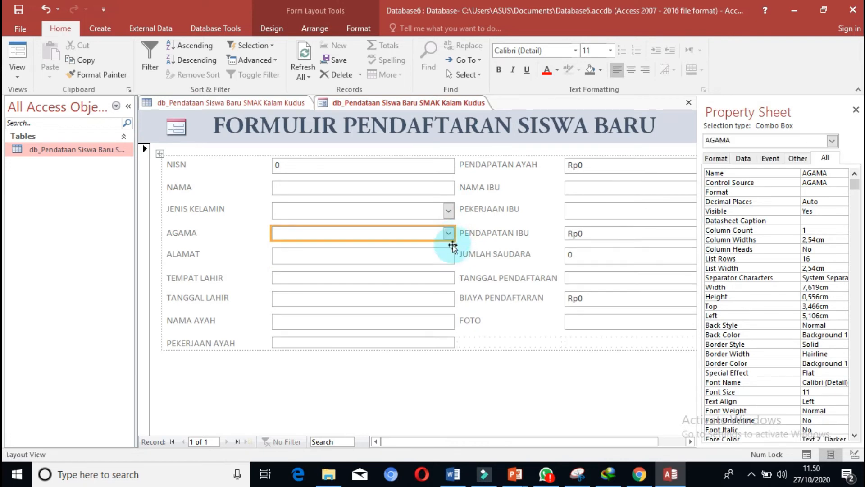
click(481, 372)
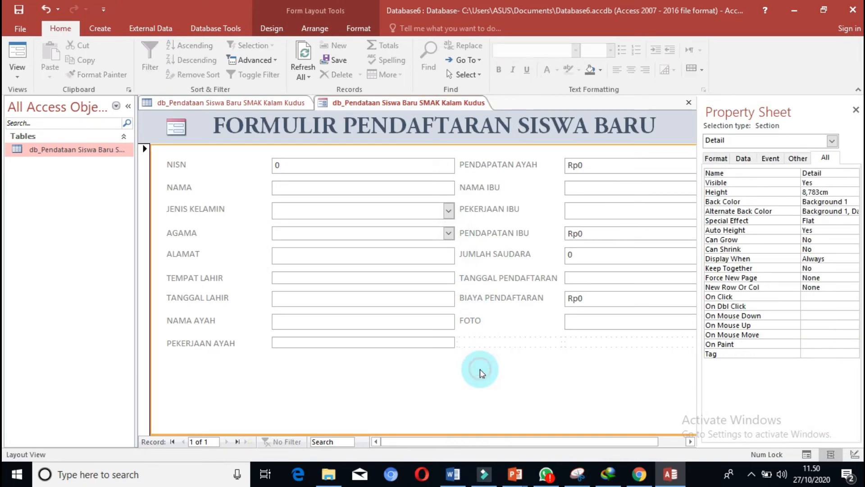
Increase the PEKERJAAN AYAH text box height to about 0.688 cm, similar to the other fields.
click(402, 235)
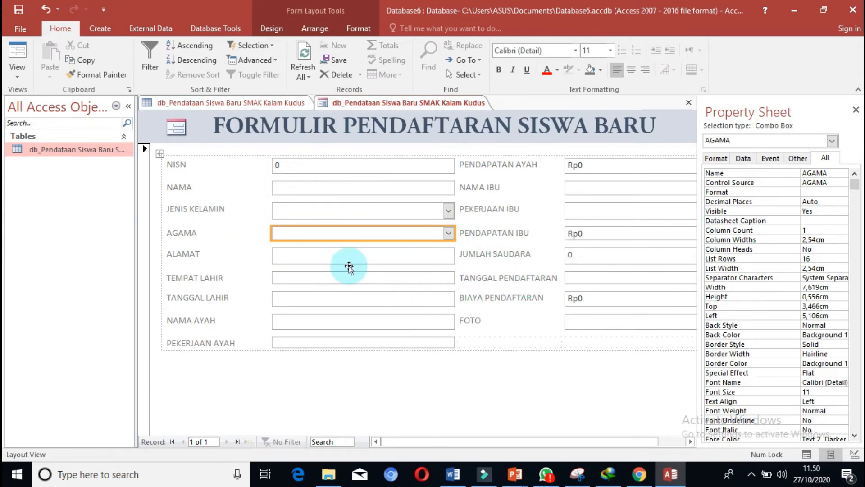
click(334, 167)
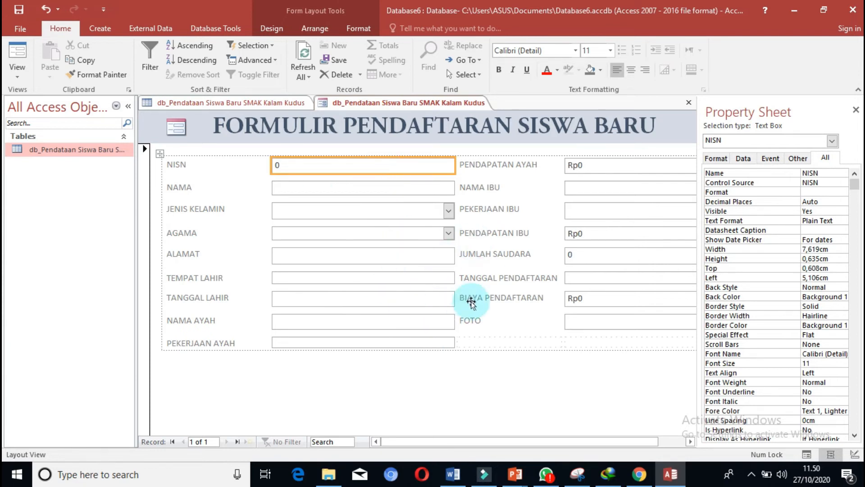
click(418, 343)
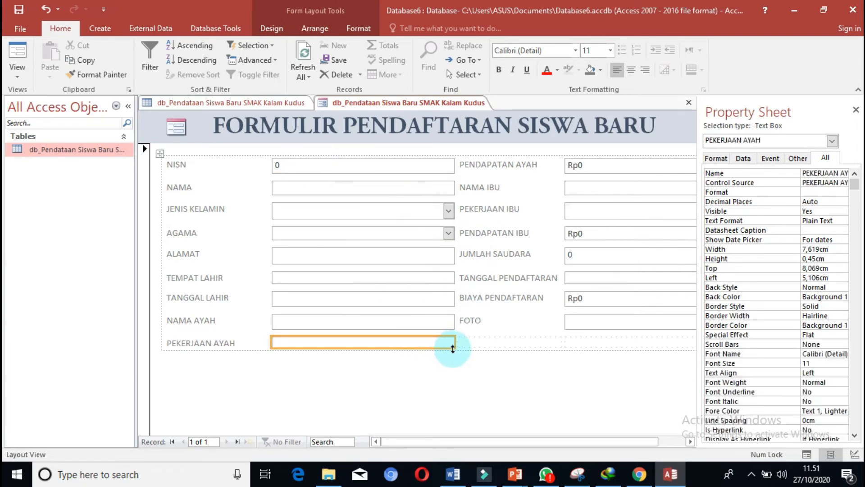
drag(454, 349, 450, 354)
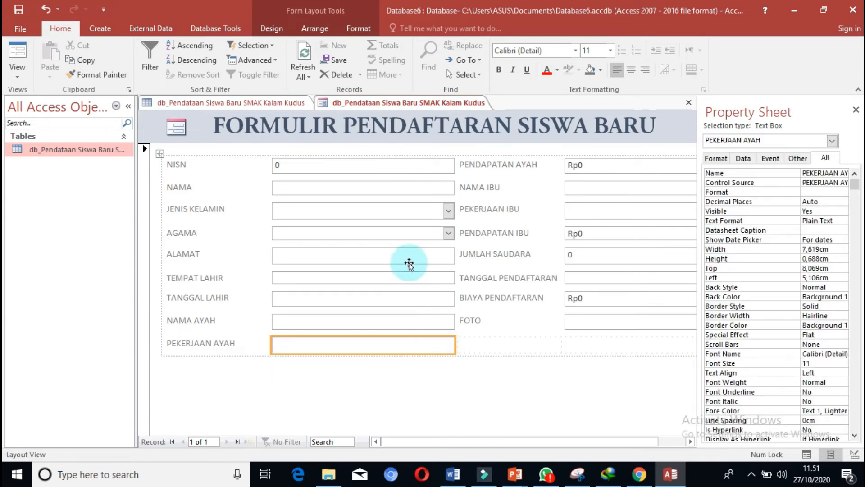
click(391, 169)
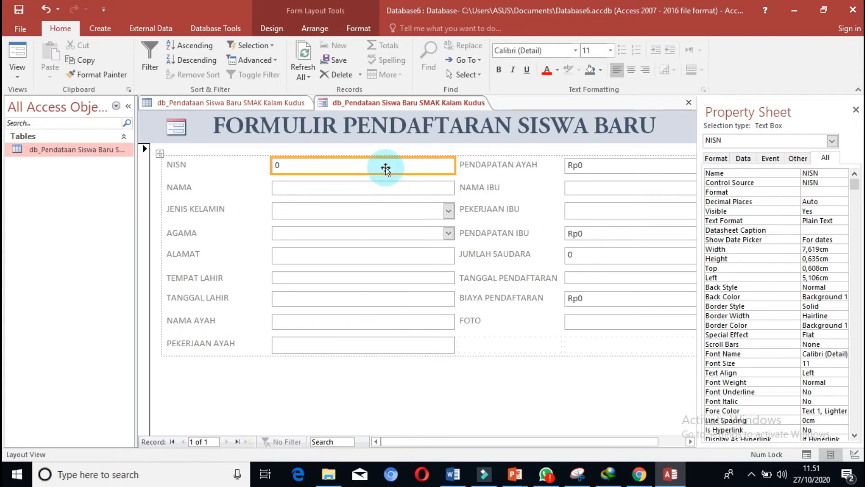
click(336, 232)
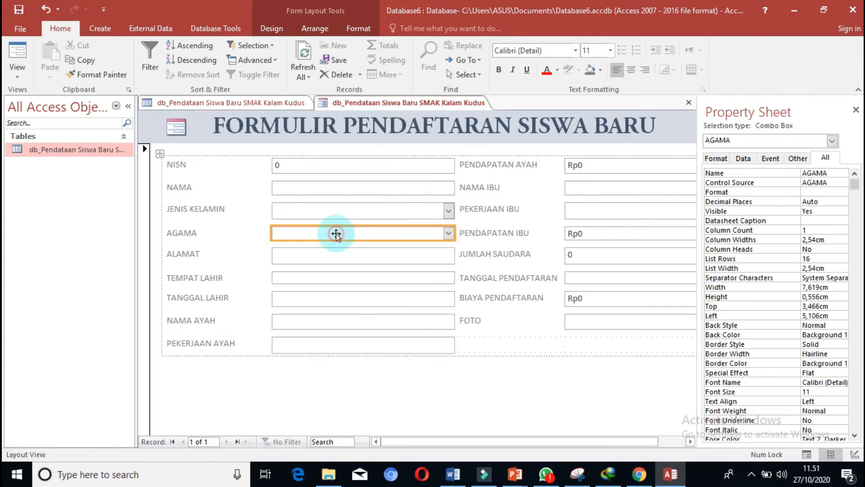
click(305, 168)
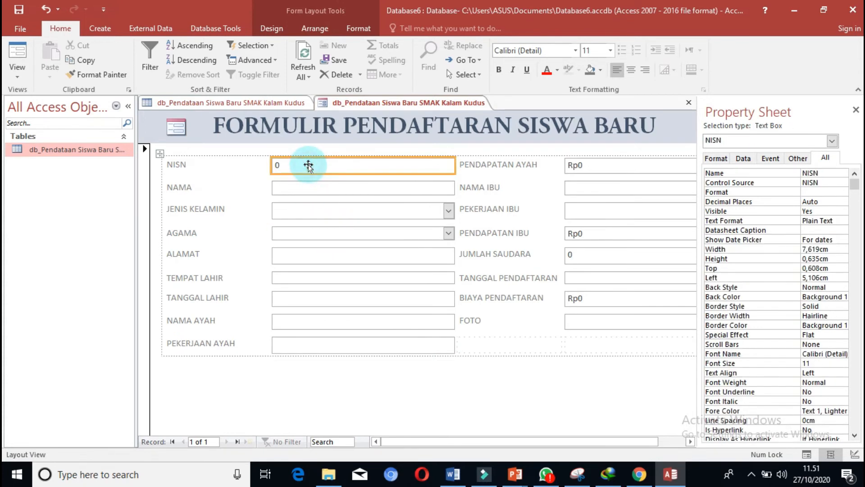
Switch the registration form to Form View and replace the NISN value with a sample student number.
right_click(380, 108)
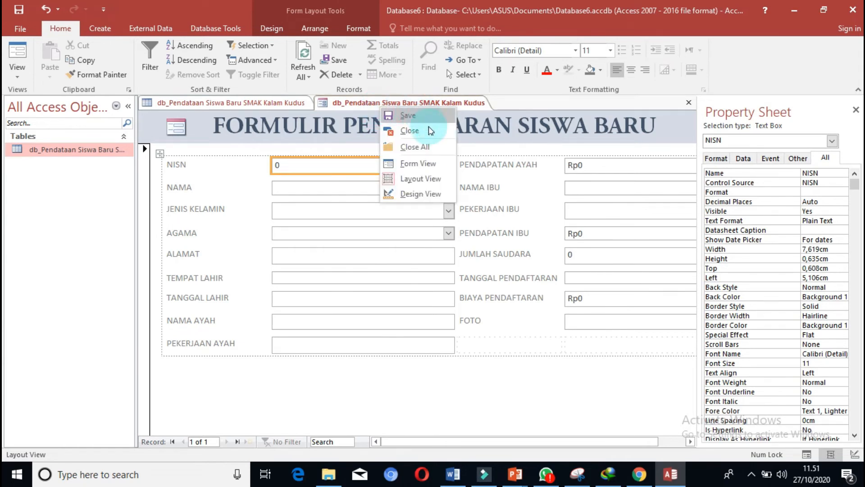
click(419, 163)
click(394, 168)
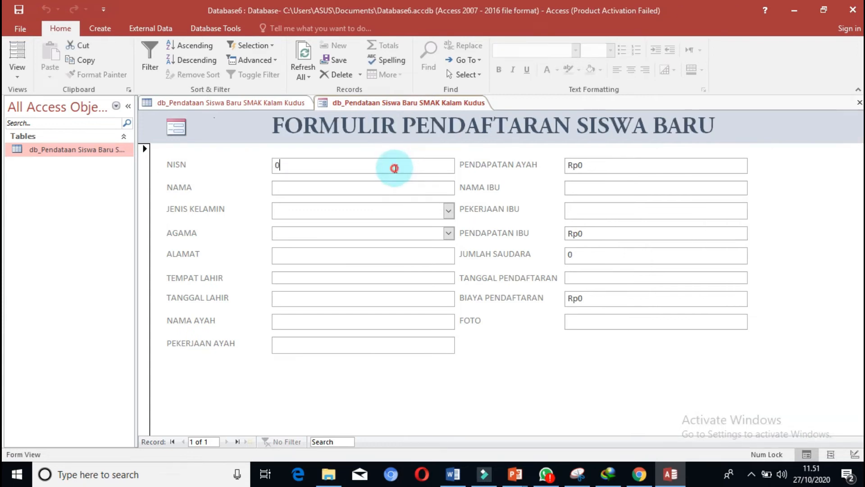
key(BackSpace)
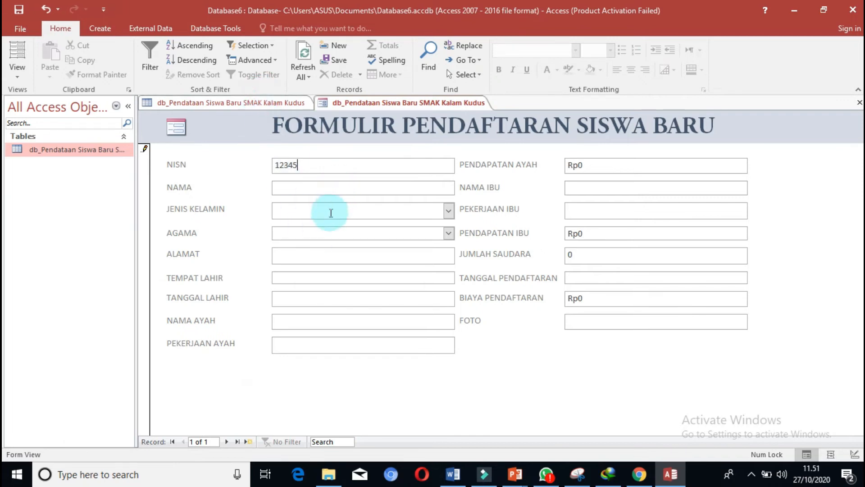
Check the records in the table's datasheet and return to the NISN field in the form.
click(239, 104)
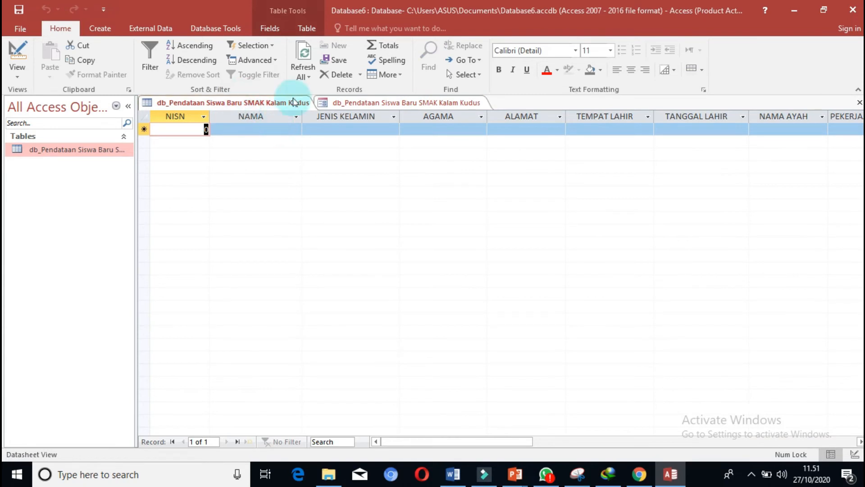
click(355, 104)
click(327, 164)
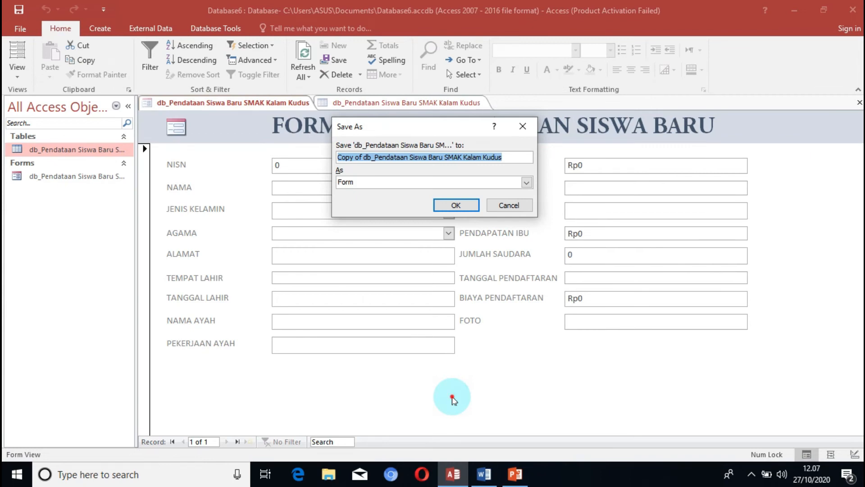
Save the form as Copy of db_Pendataan Siswa Baru SMAK Kalam Kudus and open the copy in Design View.
click(466, 208)
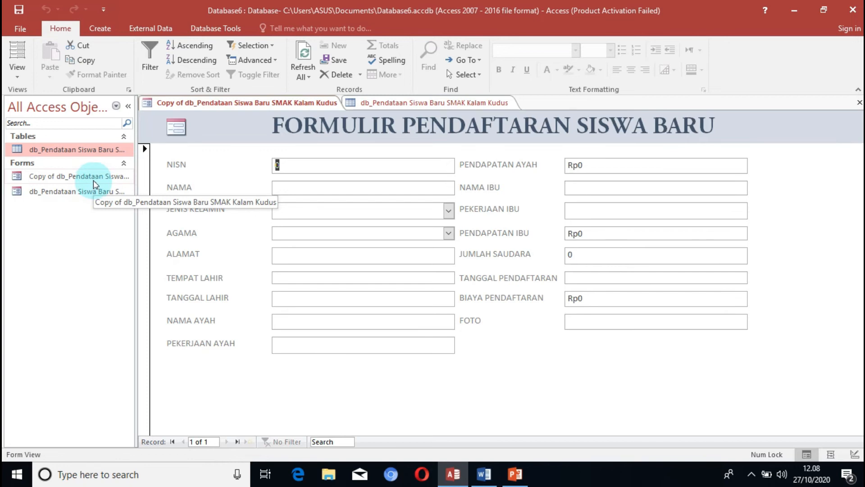
right_click(231, 108)
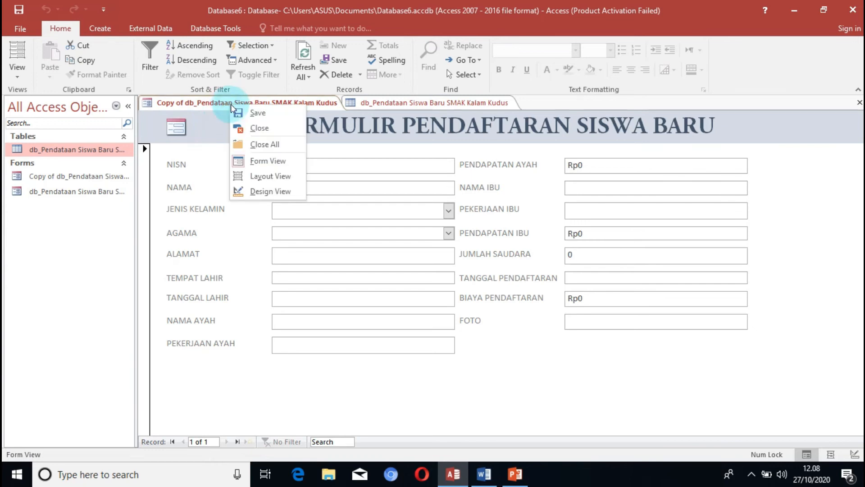
click(278, 192)
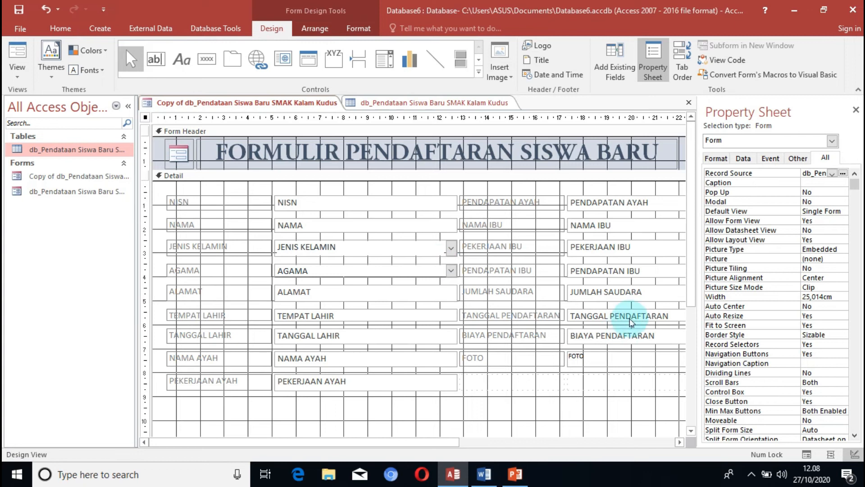
Draw a command button about 2.5 by 0.6 cm below the PEKERJAAN AYAH row and assign it the Add New Record operation.
drag(691, 292, 688, 363)
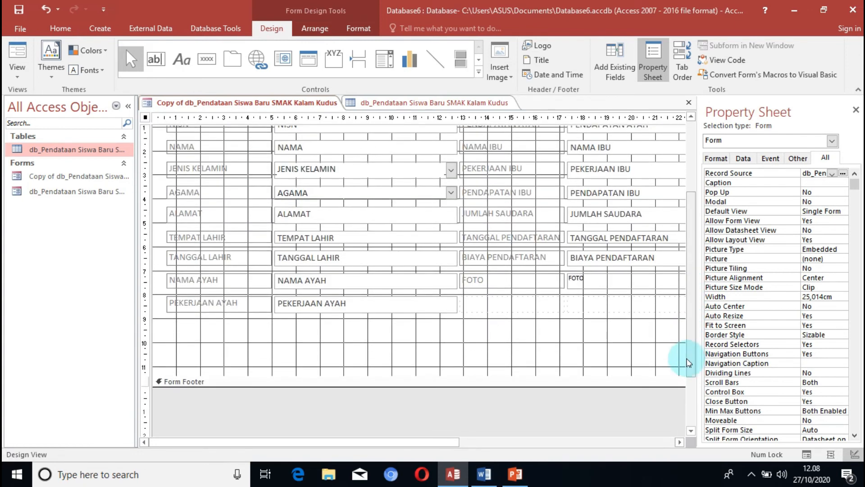
click(209, 64)
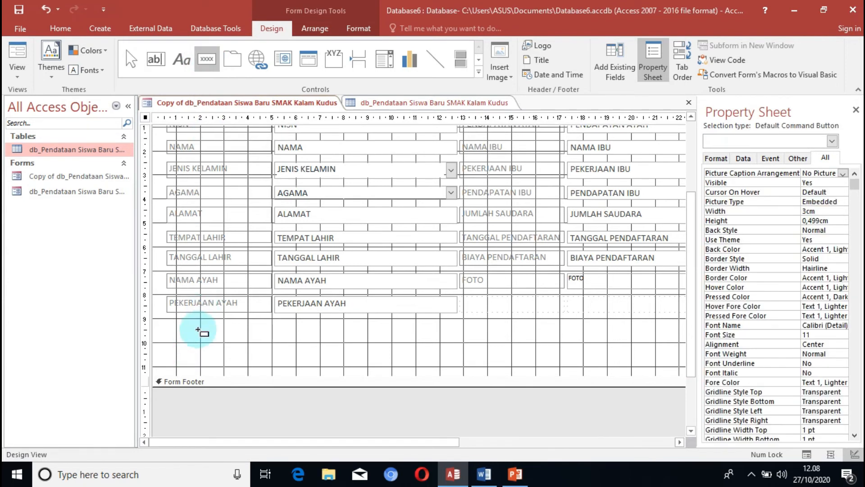
drag(201, 323, 260, 338)
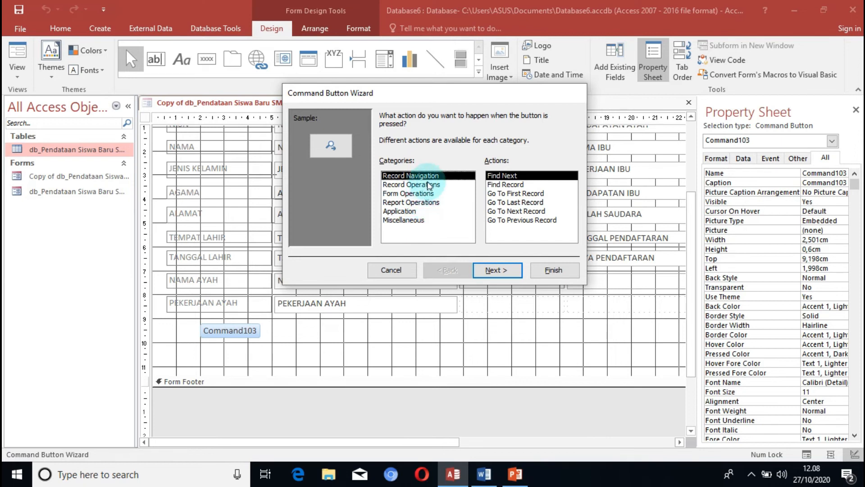
click(426, 186)
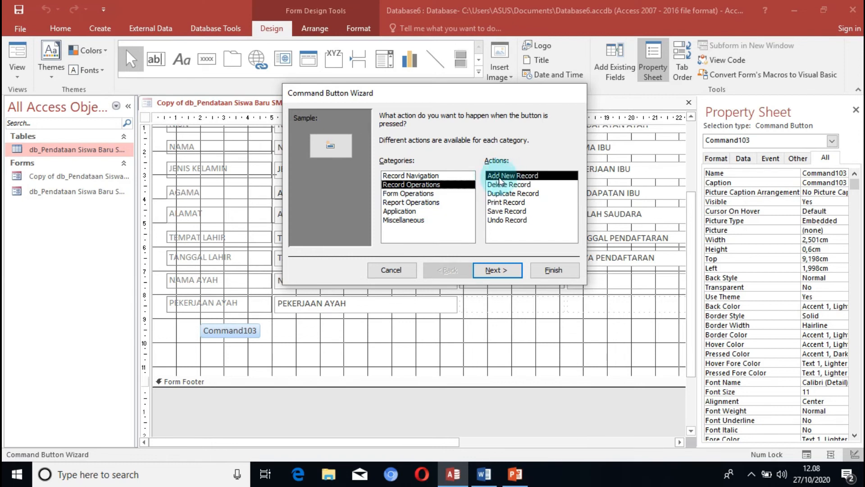
click(496, 270)
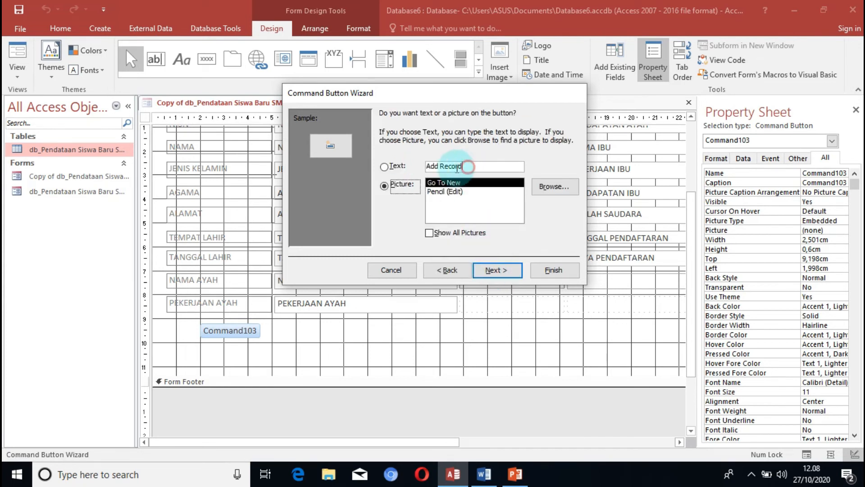
Give the command button the text caption TAMBAH, name it TAMBAH, and complete the wizard.
click(408, 167)
text(TAMBAH)
click(496, 270)
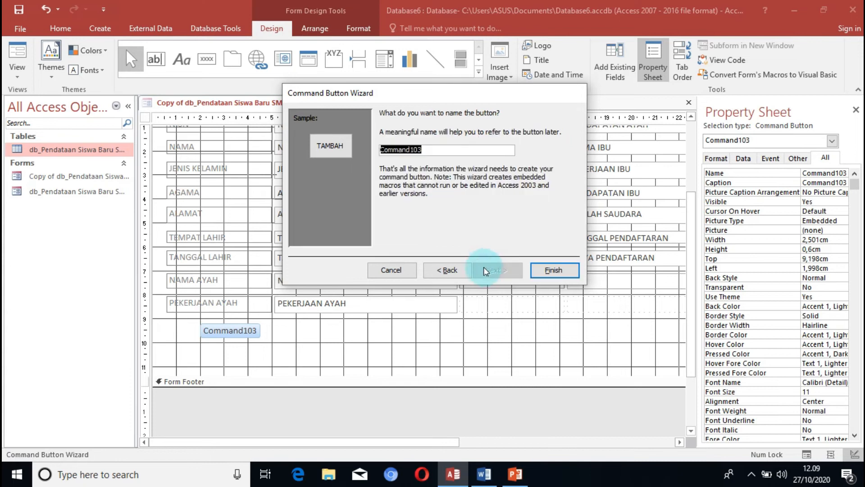
text(TAMBAH)
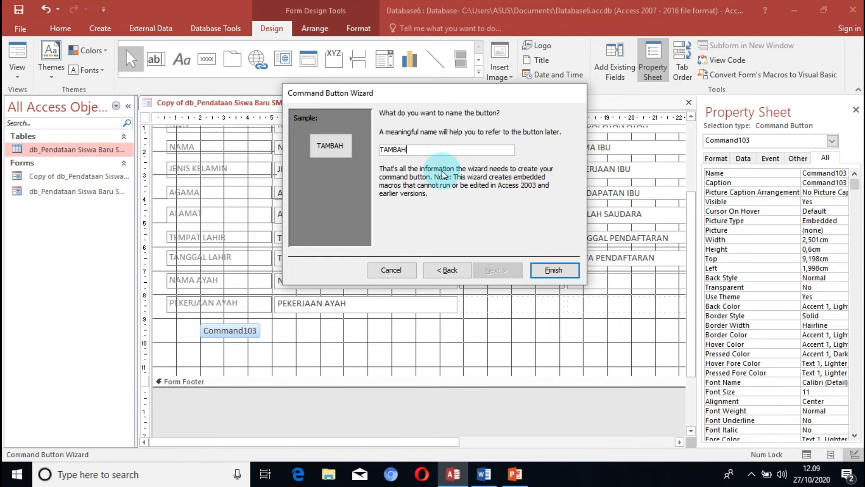
click(562, 272)
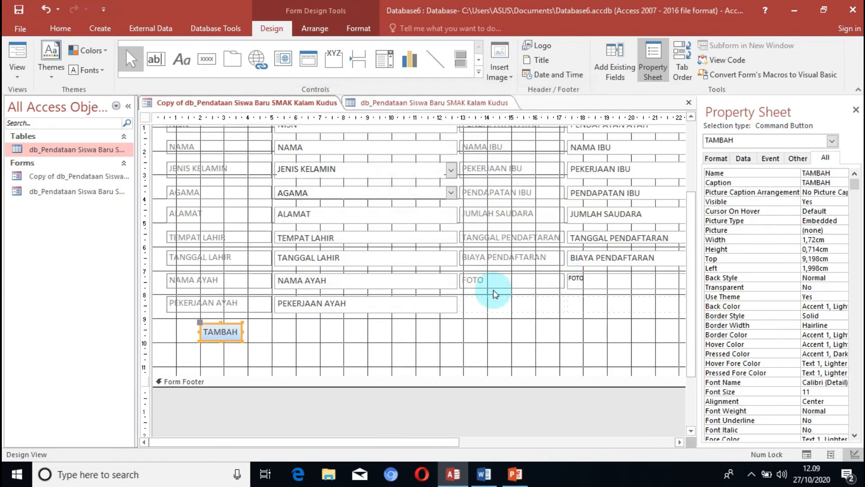
Draw a command button about 1.6 by 0.6 cm beside the TAMBAH button and assign it the Delete Record operation.
click(207, 60)
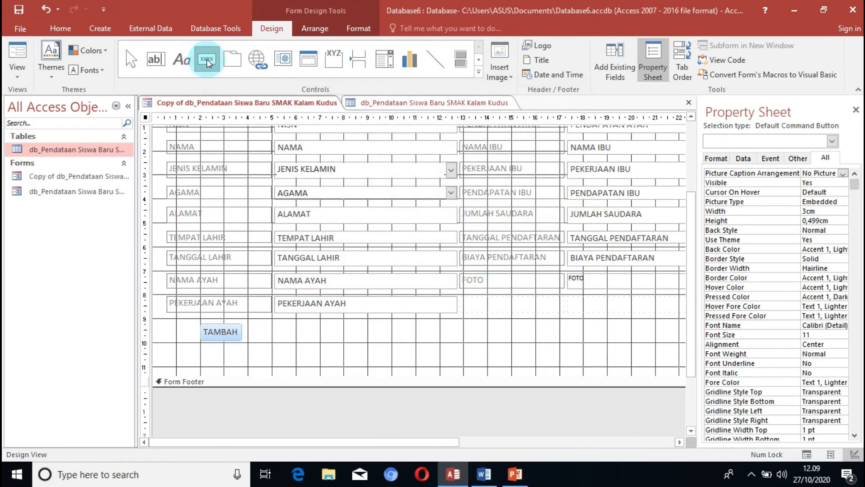
drag(253, 328, 291, 341)
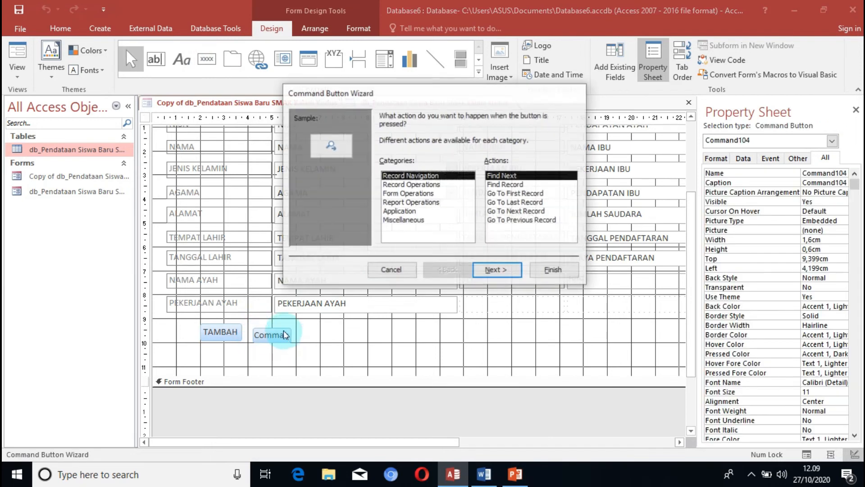
click(428, 184)
click(509, 186)
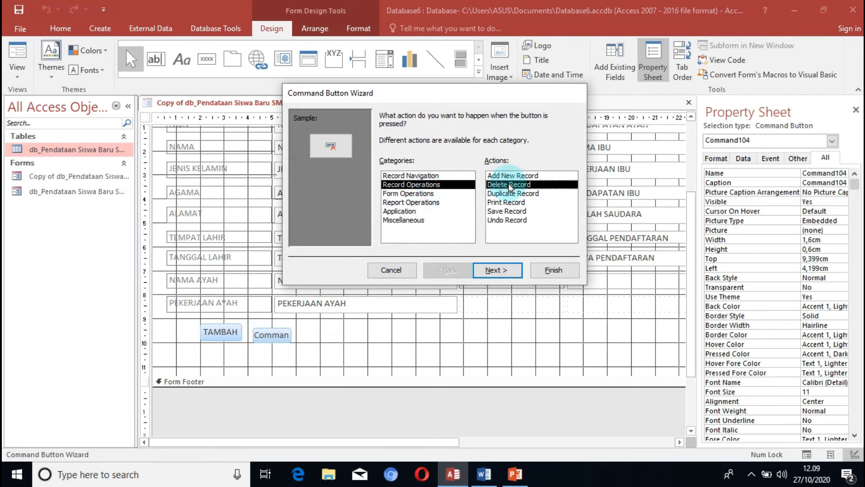
click(497, 270)
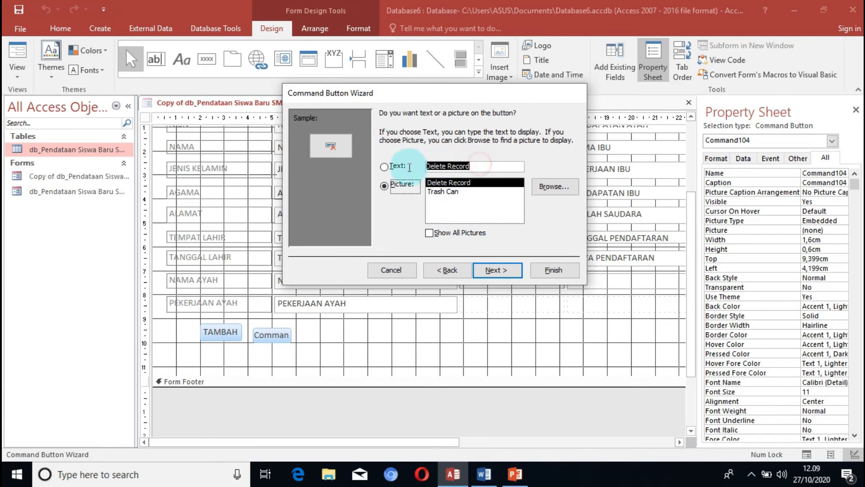
Give the delete button the text caption HAPUS and the name HAPUS, complete the wizard, and line it up level with TAMBAH.
click(409, 166)
text(HAPUS)
click(505, 270)
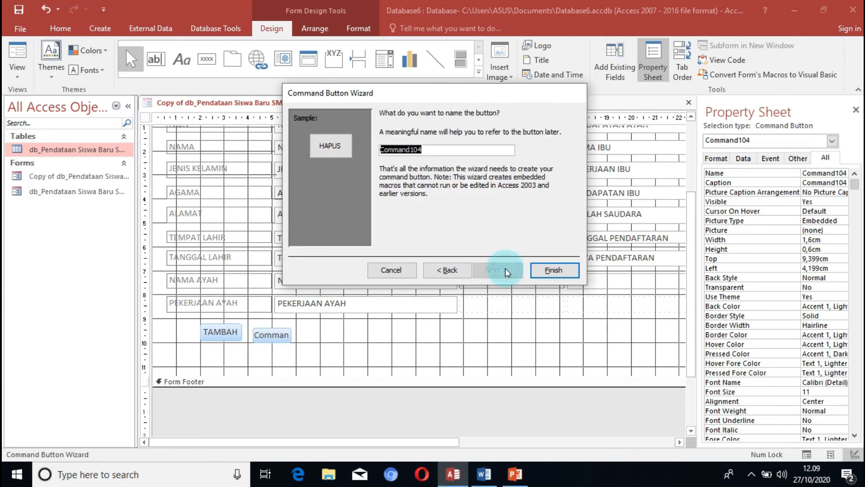
text(HAPUS)
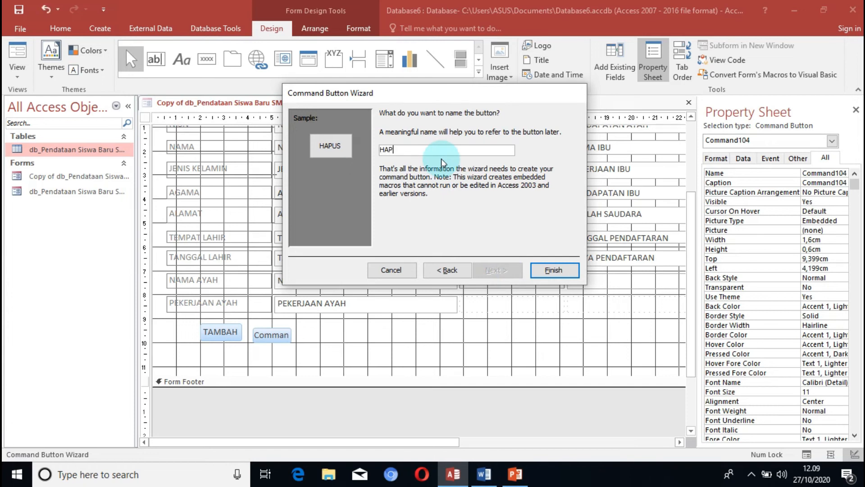
click(549, 270)
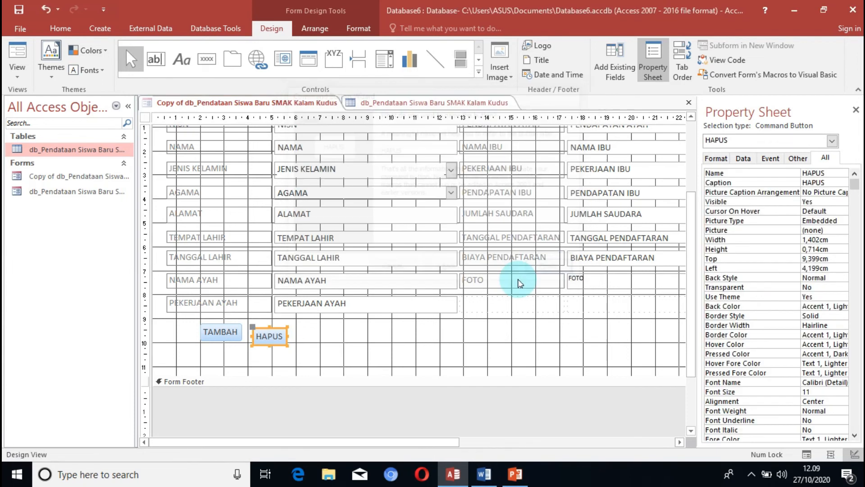
click(282, 328)
drag(281, 328, 286, 323)
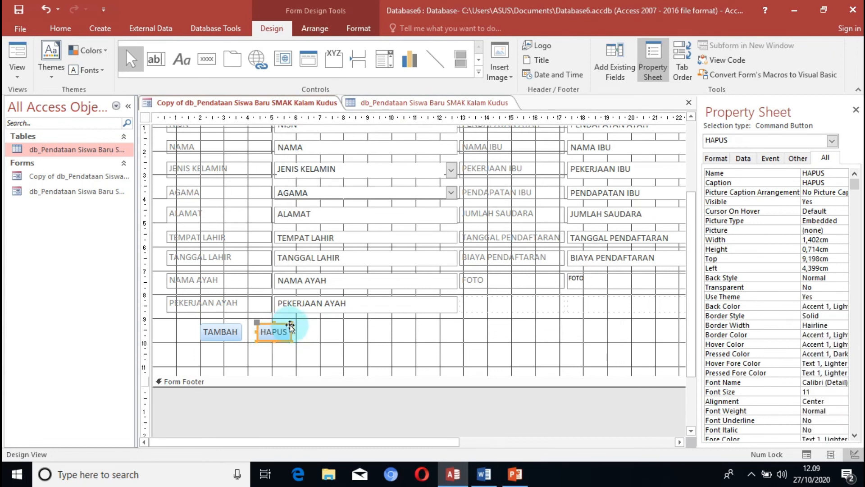
Draw a command button about 1.7 by 0.6 cm beside the HAPUS button and assign it the Save Record operation.
click(207, 64)
click(208, 64)
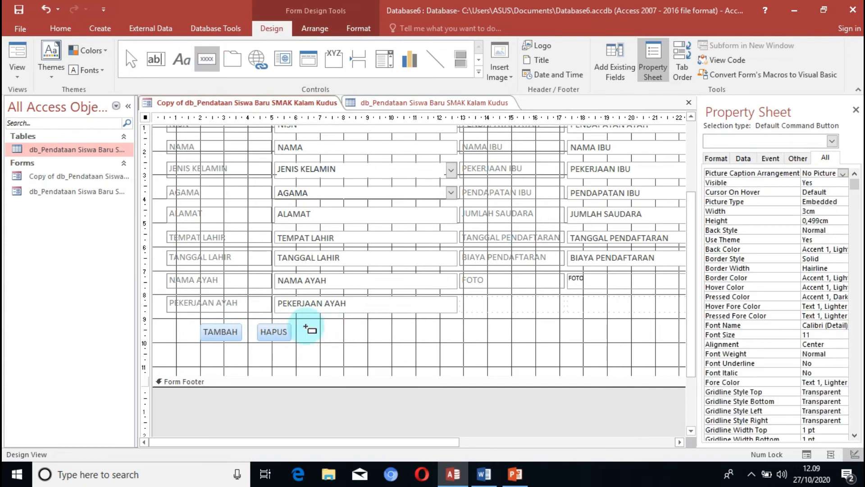
drag(301, 325, 342, 339)
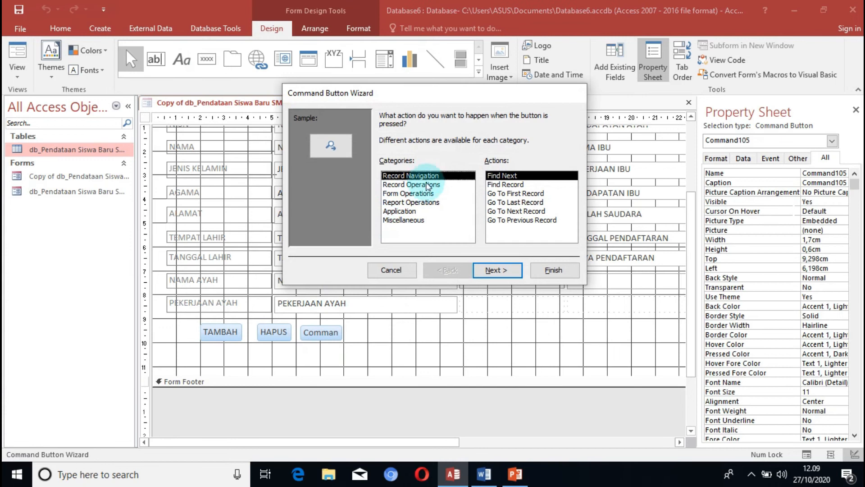
click(425, 185)
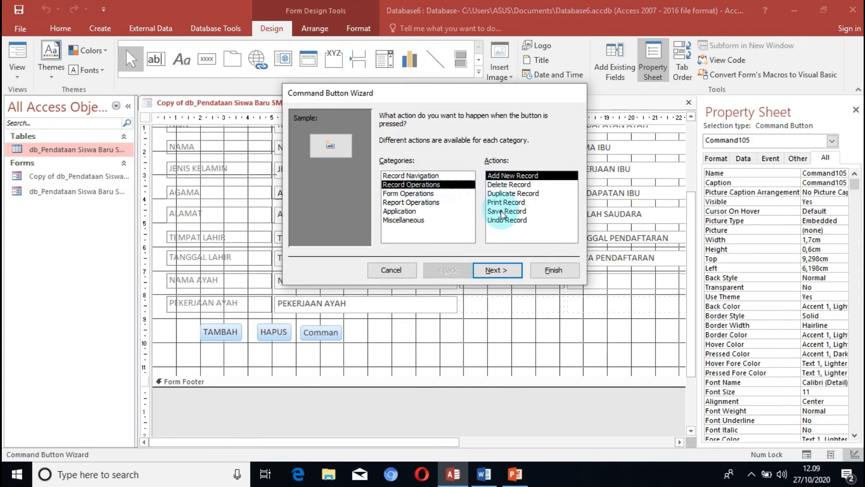
click(502, 211)
click(496, 270)
Show text instead of a picture on the save button, with the caption SIMPAN.
click(468, 165)
click(384, 166)
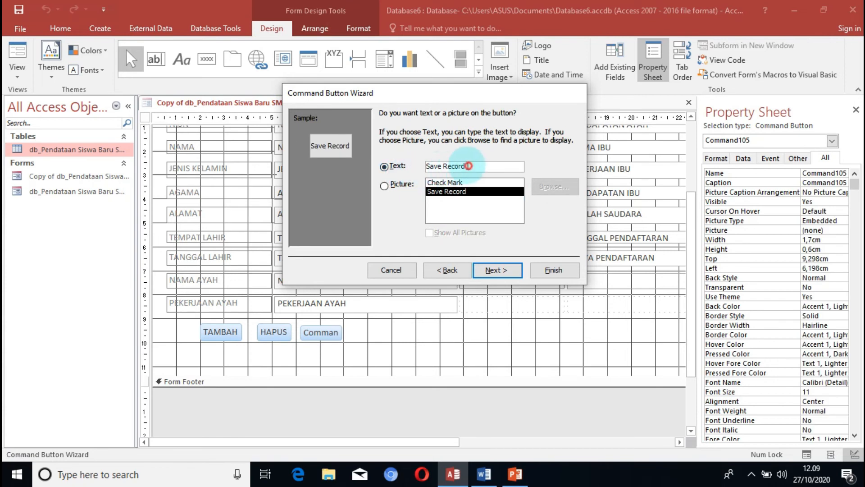
drag(478, 166, 425, 166)
text(SIMO)
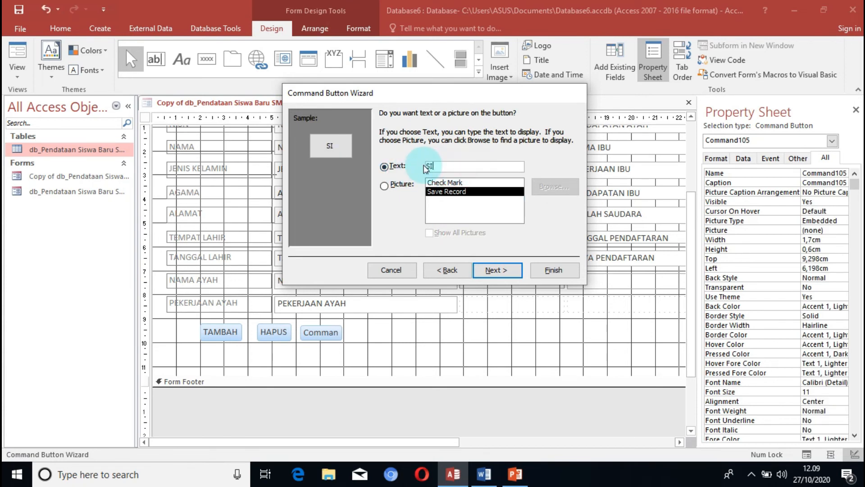
key(BackSpace)
text(PAN)
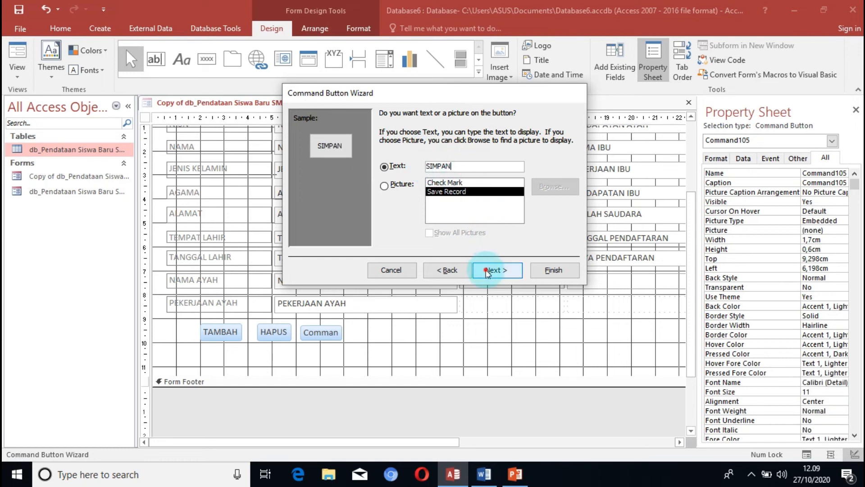
click(496, 270)
Name the save button SIMPAN, complete the wizard, and line the button up level with HAPUS.
key(BackSpace)
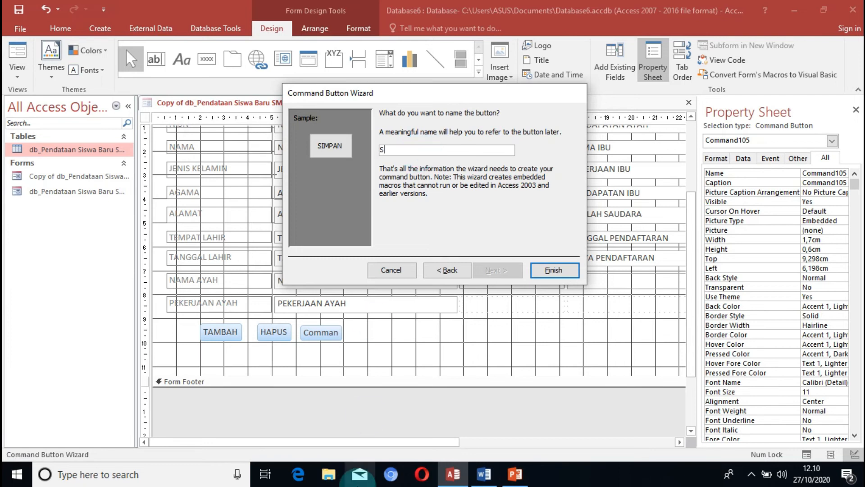
click(331, 475)
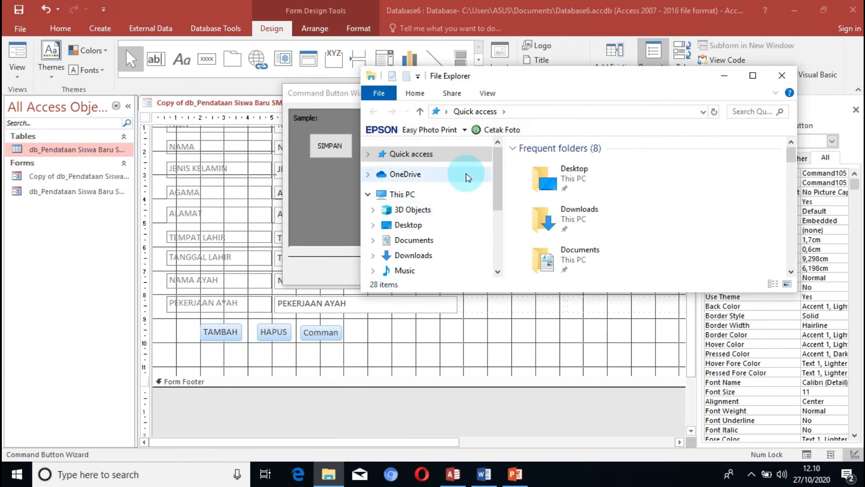
click(724, 75)
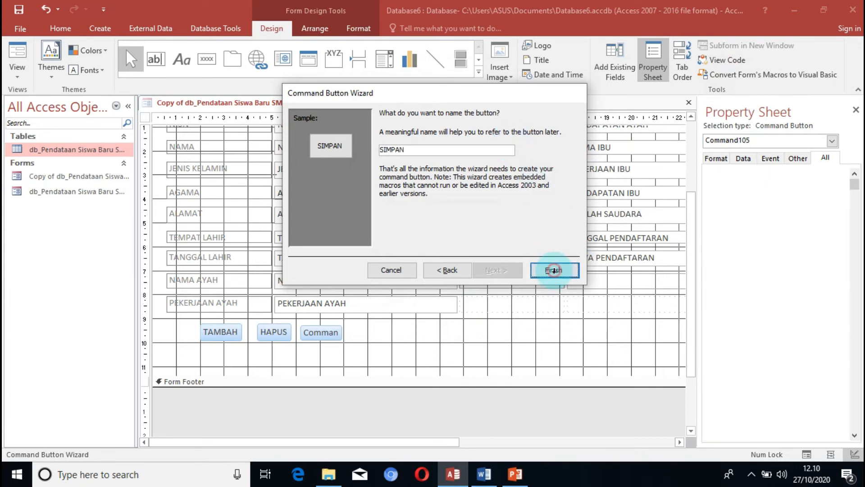
click(554, 270)
click(327, 323)
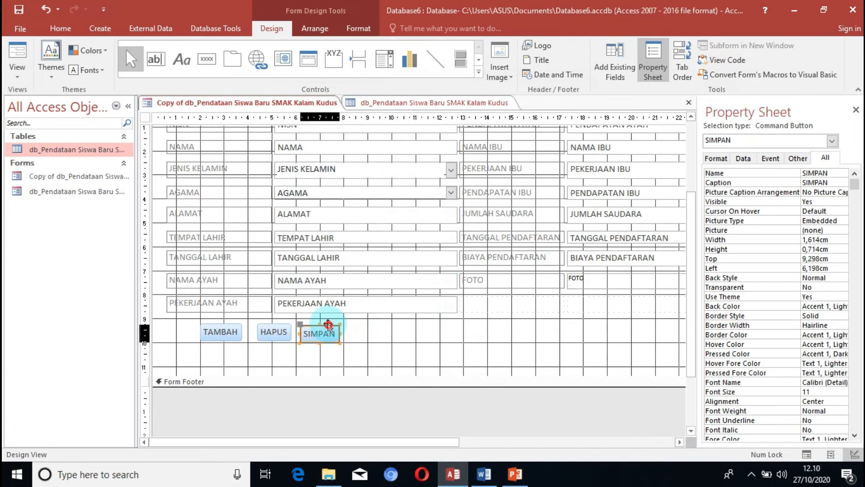
drag(327, 324, 328, 322)
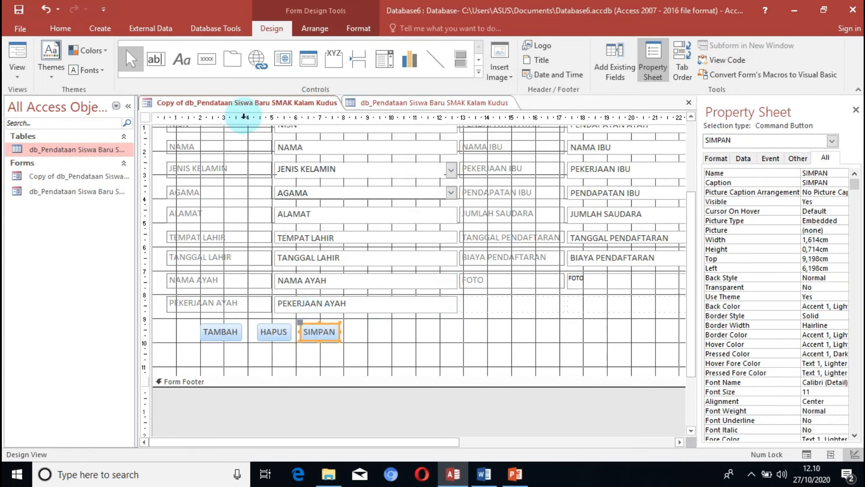
Switch the form copy to Form View and enter the student's NISN and name.
right_click(267, 105)
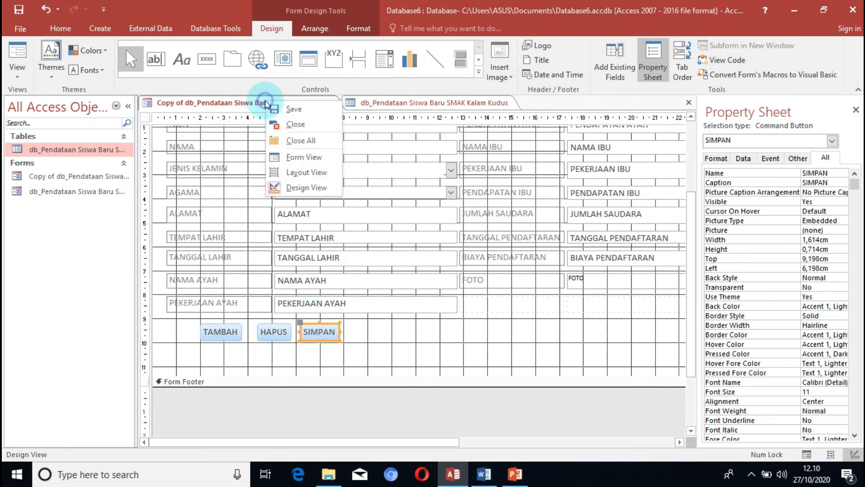
click(322, 159)
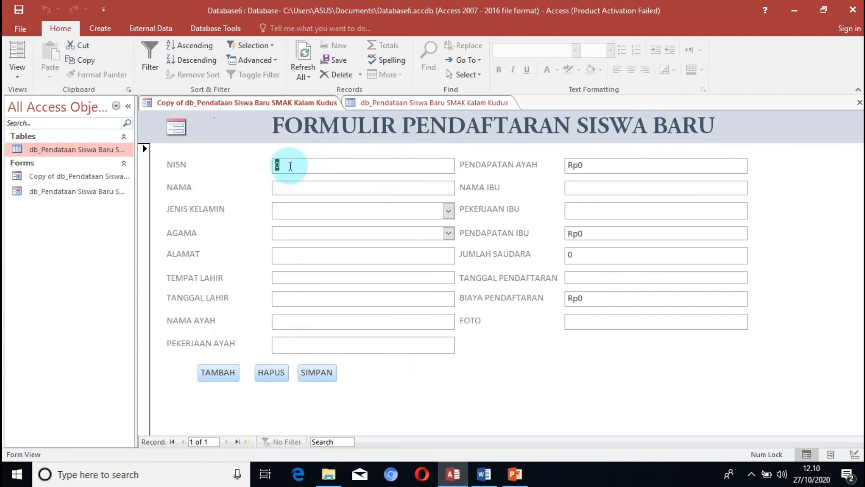
key(BackSpace)
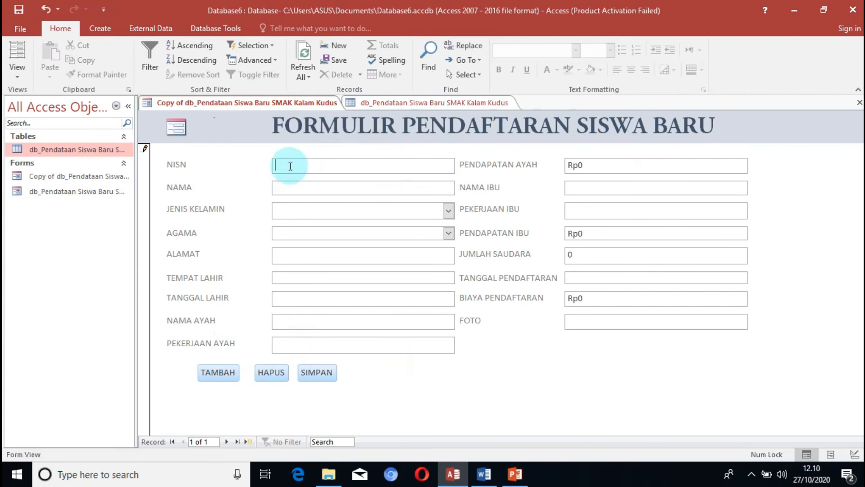
text(1234567)
click(298, 187)
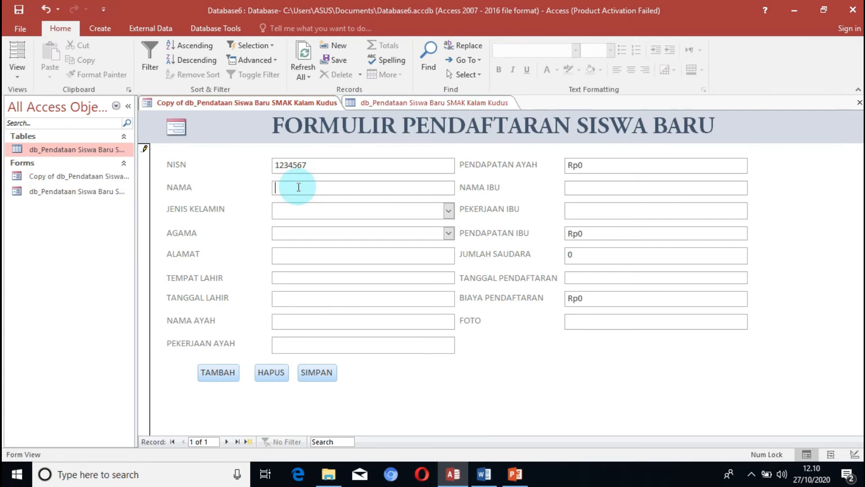
text(Baskoro)
Set JENIS KELAMIN to Laki-Laki and AGAMA to Kristen for the student.
click(305, 206)
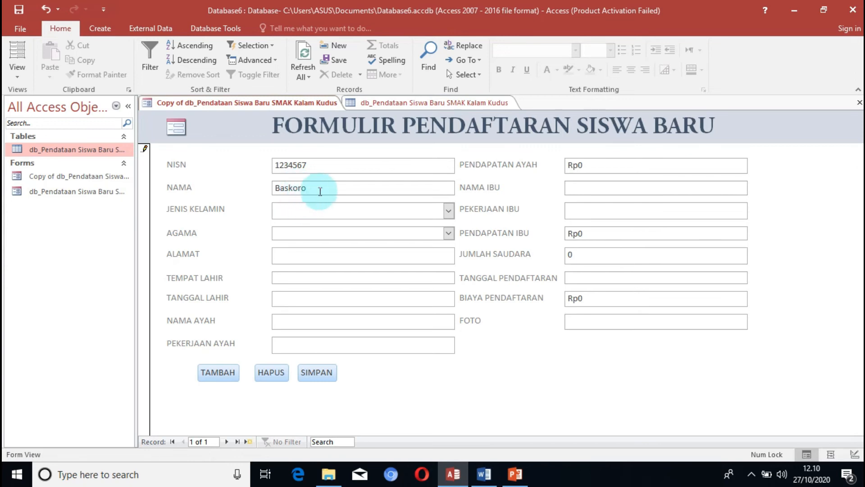
click(450, 210)
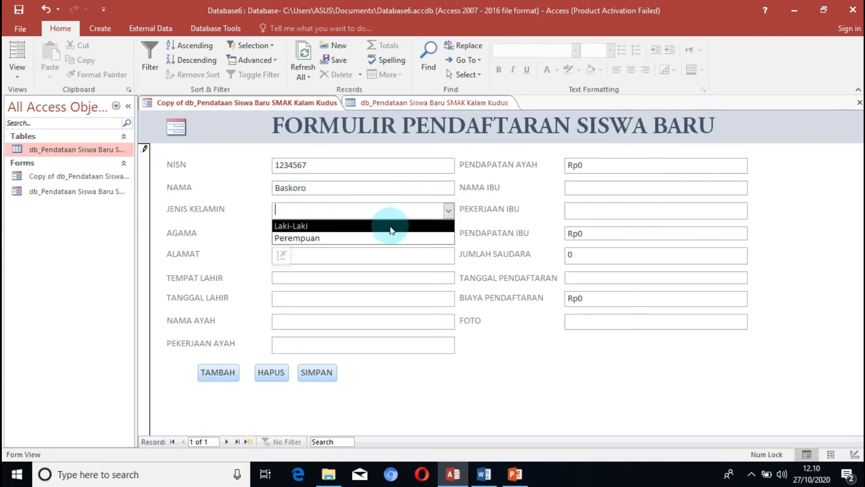
click(392, 225)
click(447, 231)
click(449, 233)
click(361, 248)
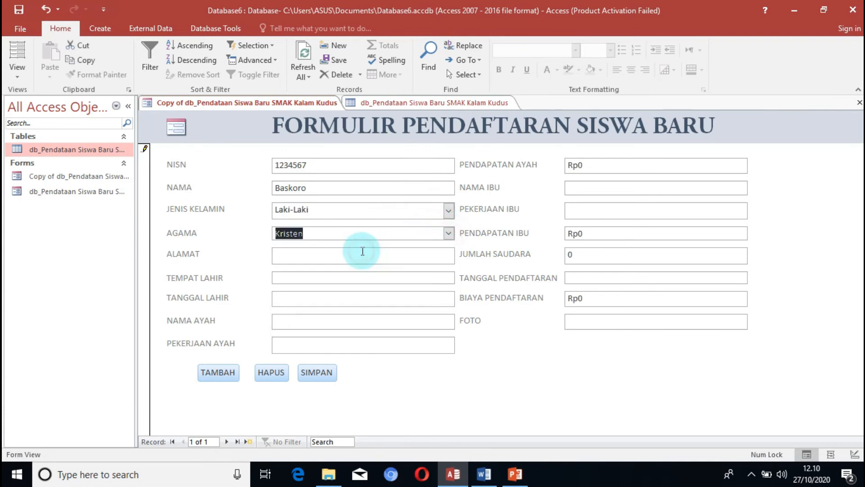
Enter the student's street address in the ALAMAT field.
click(375, 254)
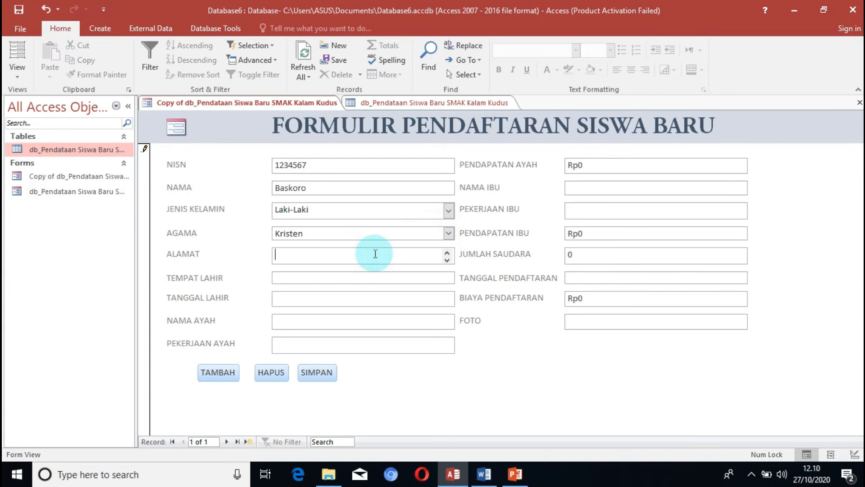
text(JL. NA)
text(WW)
key(BackSpace)
key(BackSpace)
text(awaripi)
Set TEMPAT LAHIR to Timika and pick the student's date of birth for TANGGAL LAHIR.
click(450, 278)
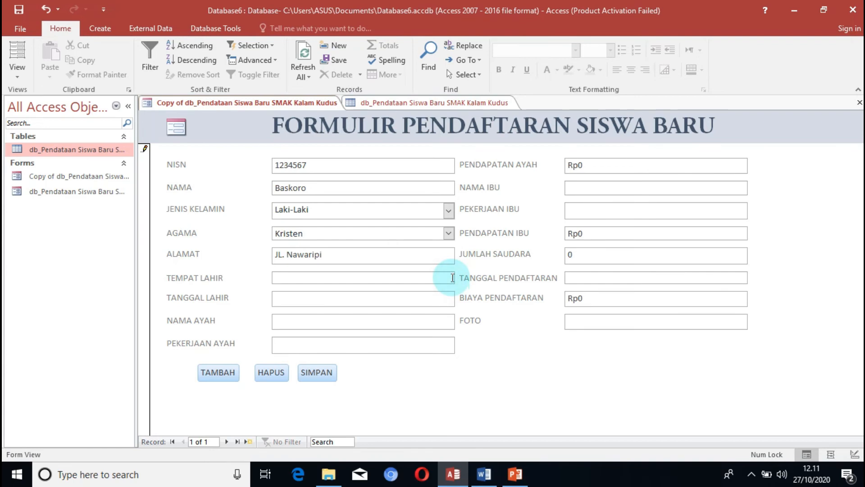
text(Timika)
click(447, 303)
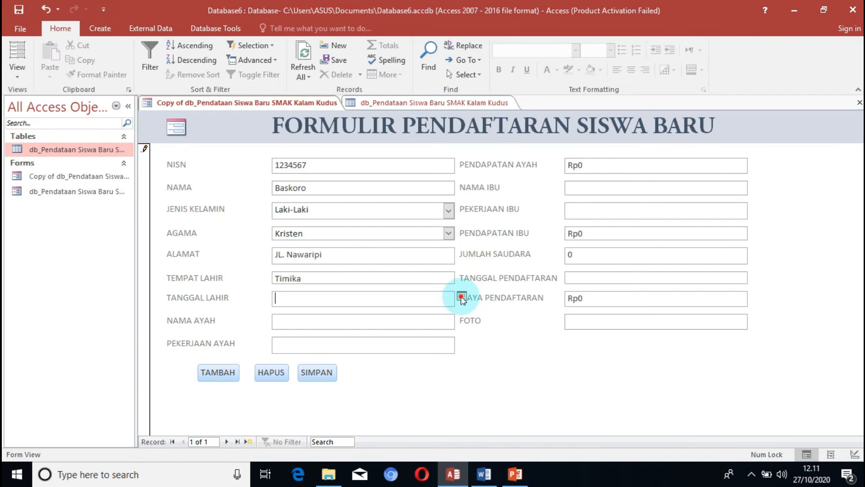
click(462, 299)
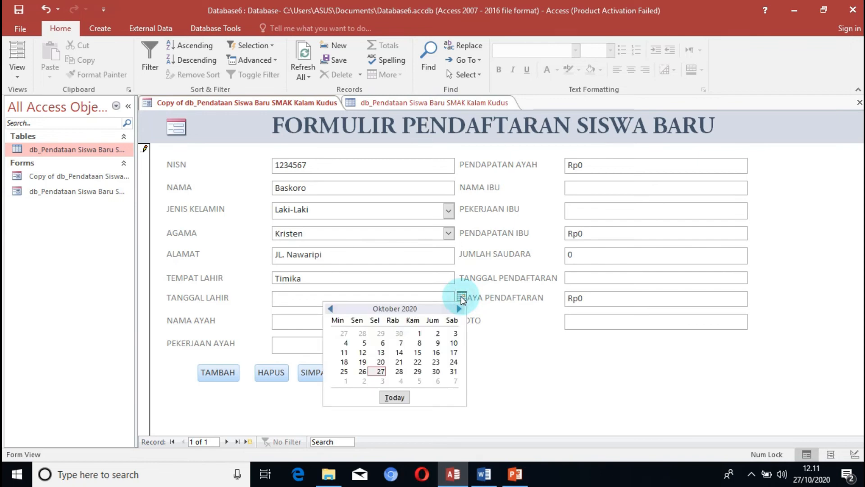
click(381, 346)
Enter the father's name in NAMA AYAH and set PEKERJAAN AYAH to Karyawan.
click(417, 323)
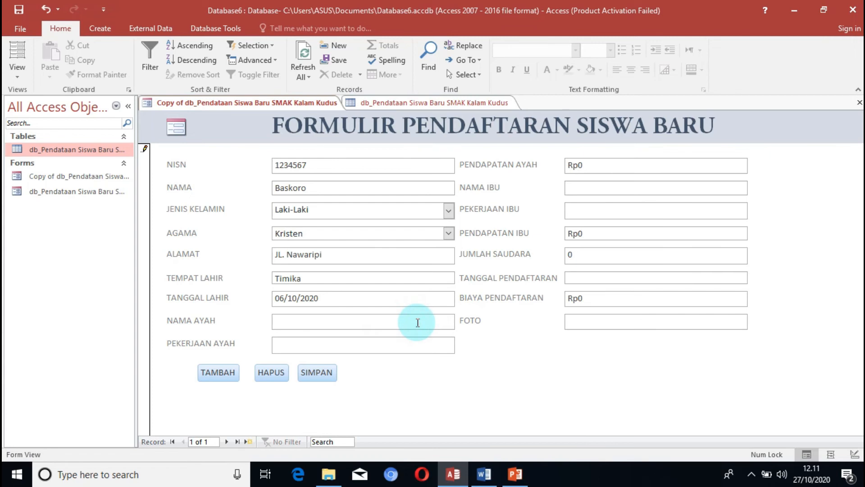
text(Yonatan)
click(410, 341)
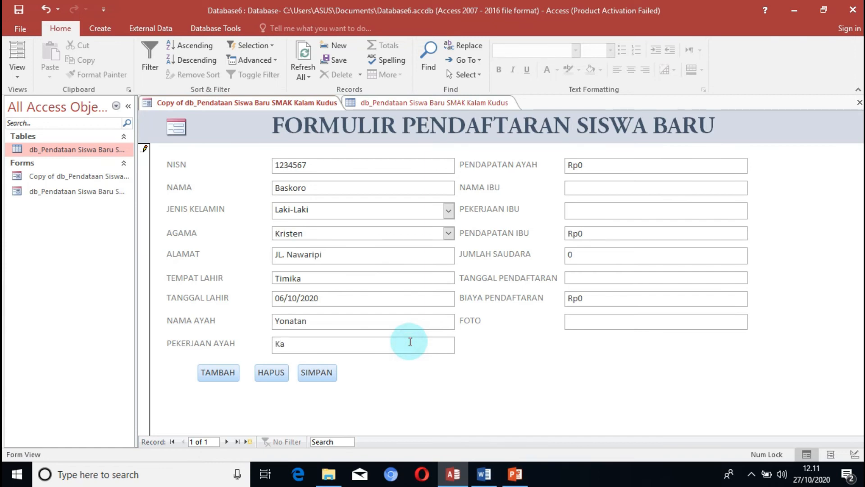
text(Karyawan)
Set PENDAPATAN AYAH to Rp7.000.000 and enter the mother's name in NAMA IBU.
click(624, 162)
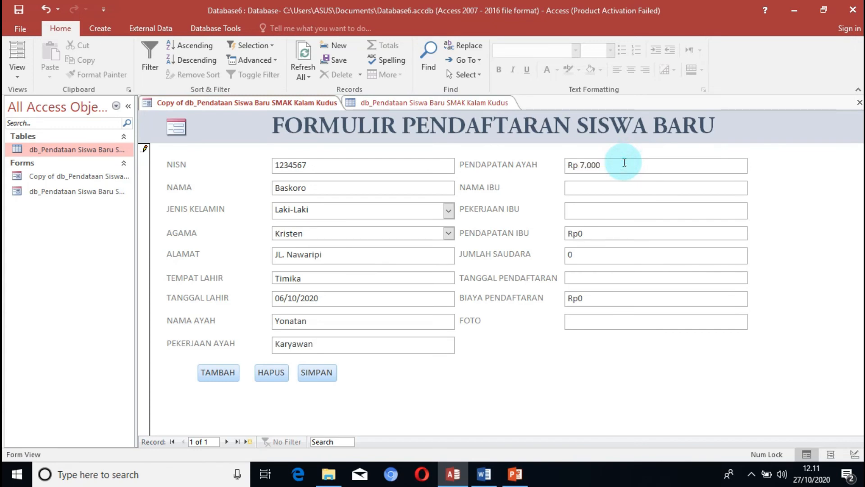
text(000)
click(617, 188)
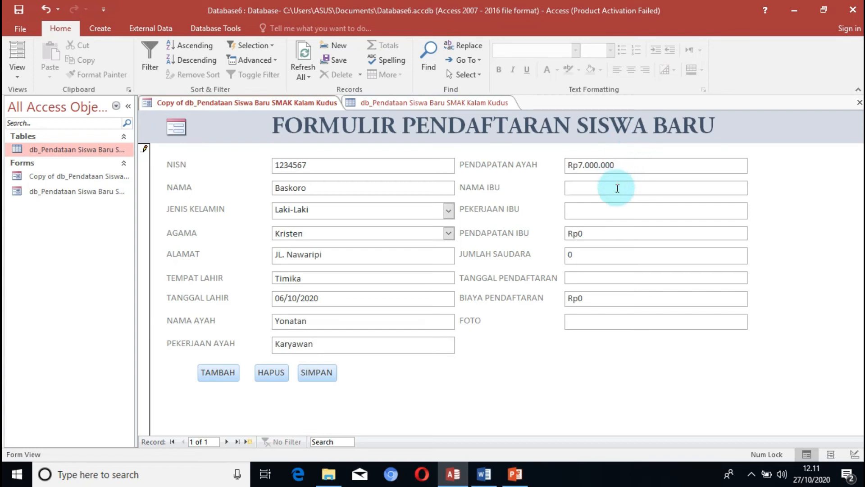
text(Martha)
click(608, 206)
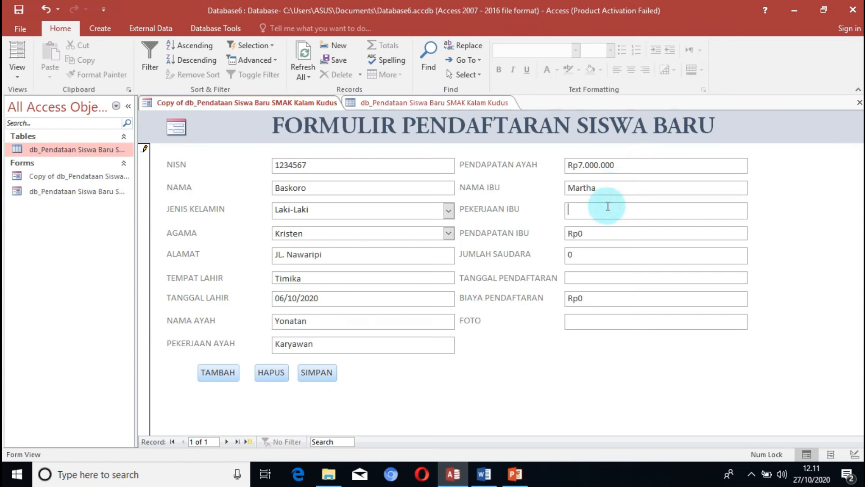
Set PEKERJAAN IBU to Ibu Rumah Tangga and PENDAPATAN IBU to Rp500.000.
text(Ibu Rumah Tangga)
click(632, 234)
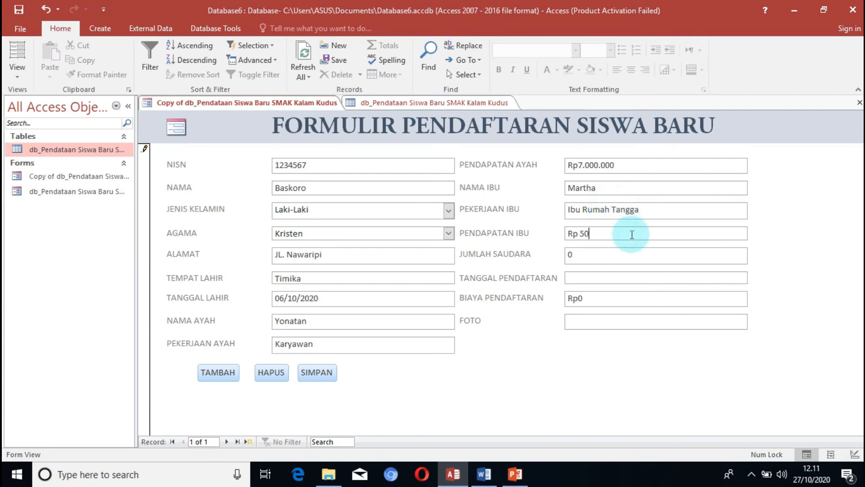
text(0)
Set JUMLAH SAUDARA to 2 and pick 26/10/2020 as the TANGGAL PENDAFTARAN.
click(605, 261)
key(BackSpace)
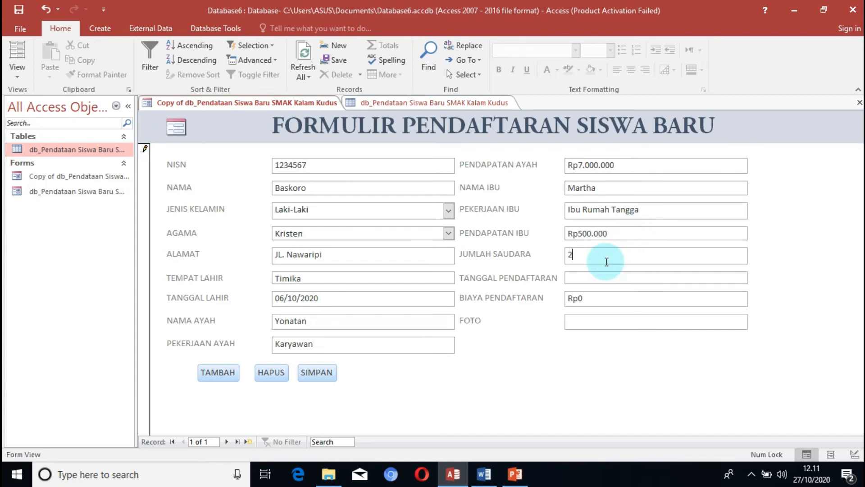
click(605, 274)
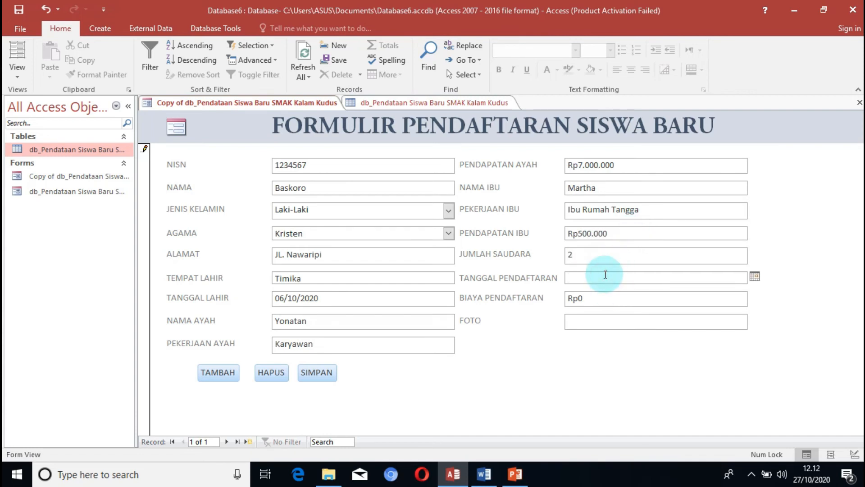
click(755, 276)
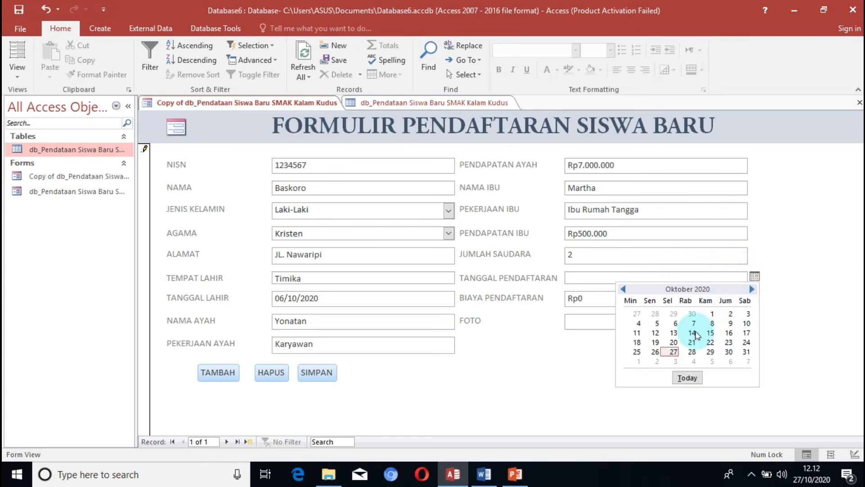
click(655, 352)
Enter a registration fee of Rp500.000 in BIAYA PENDAFTARAN.
click(624, 298)
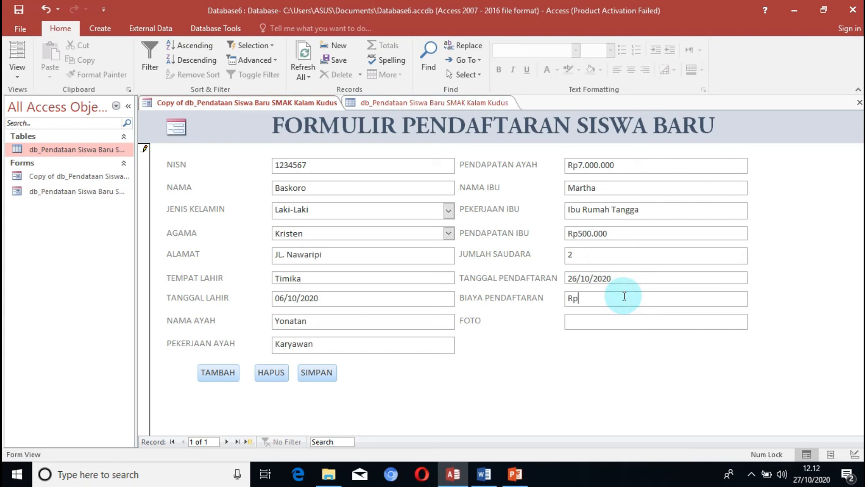
text(Rp 500.000)
click(614, 329)
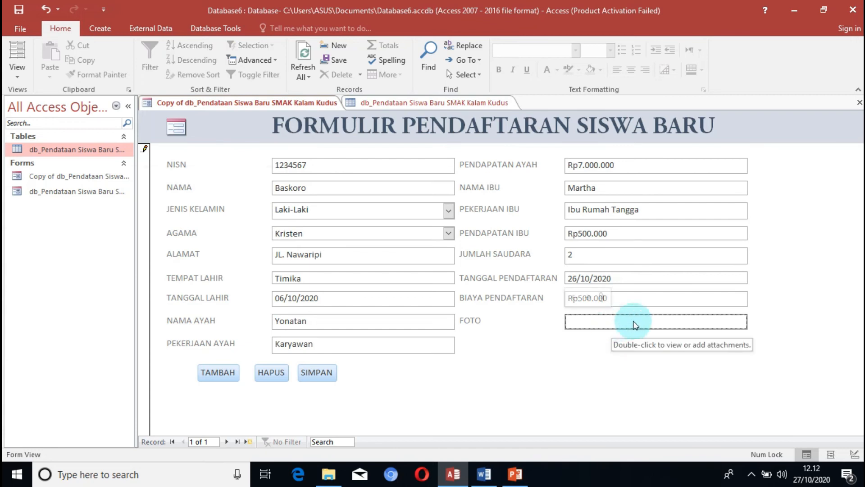
Attach the image download (1).jfif from the Pictures folder to the record's FOTO field.
double_click(603, 324)
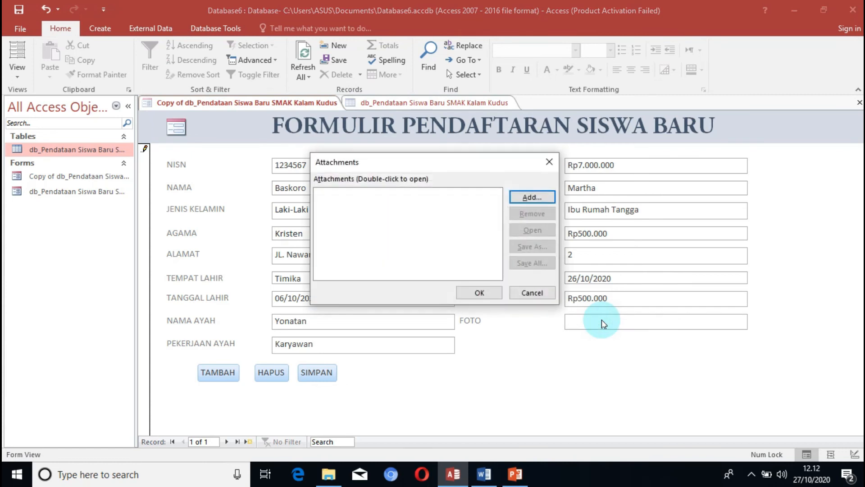
click(528, 197)
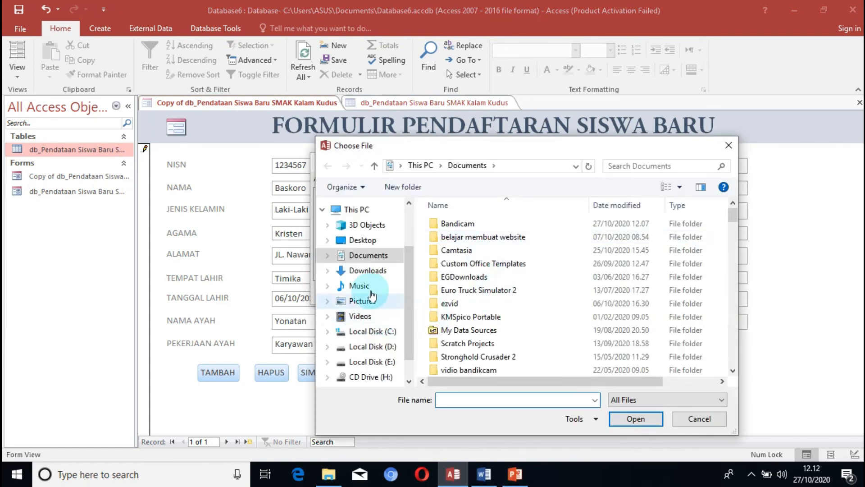
click(361, 300)
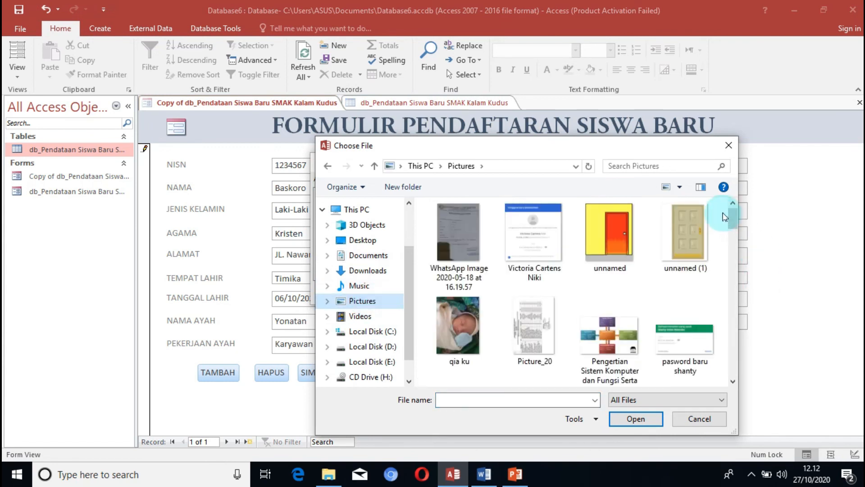
drag(732, 218, 731, 291)
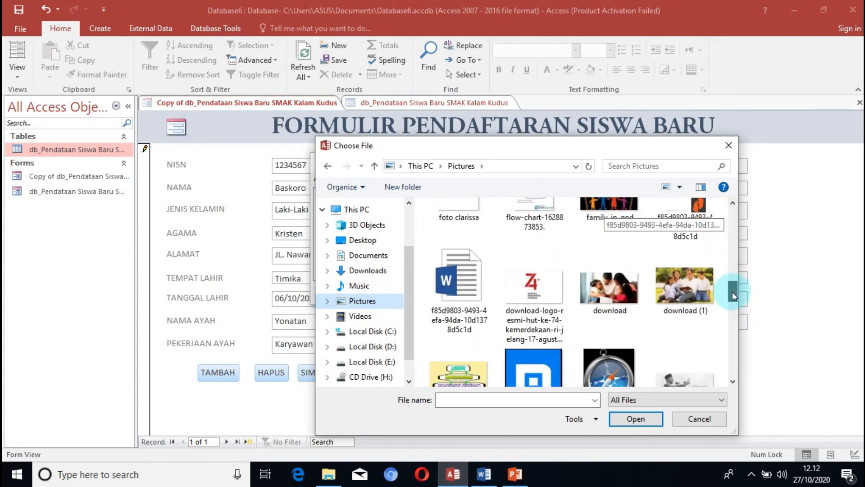
click(692, 297)
click(631, 423)
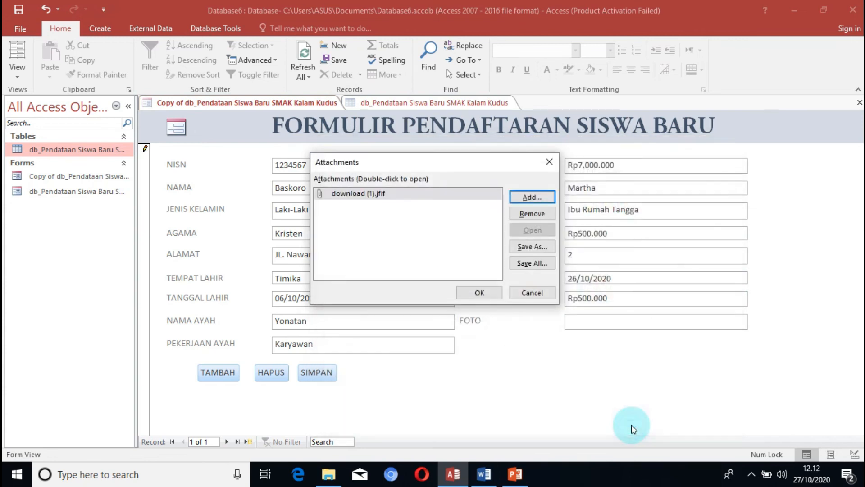
click(482, 293)
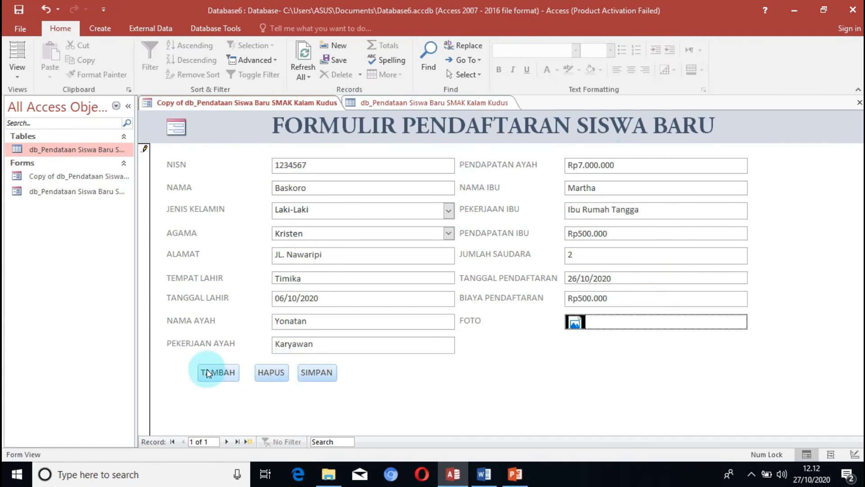
Move the form on to a new blank record with TAMBAH and refresh the student table's data to check the saved entry.
click(220, 376)
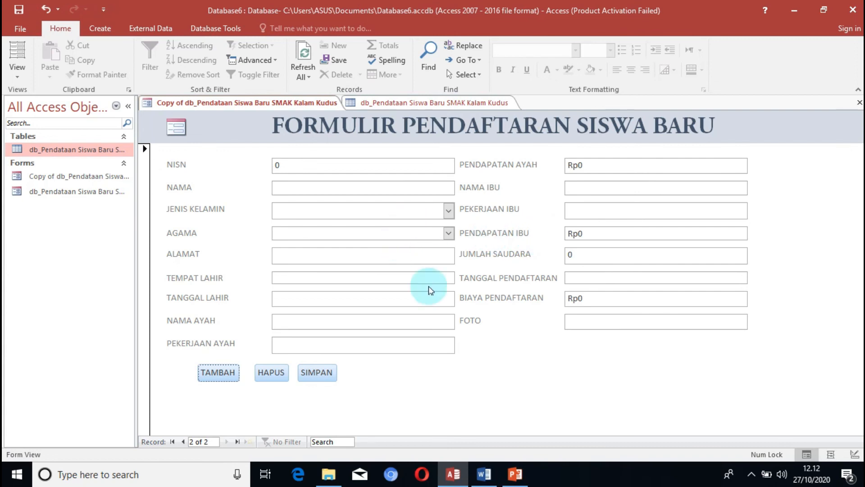
click(464, 106)
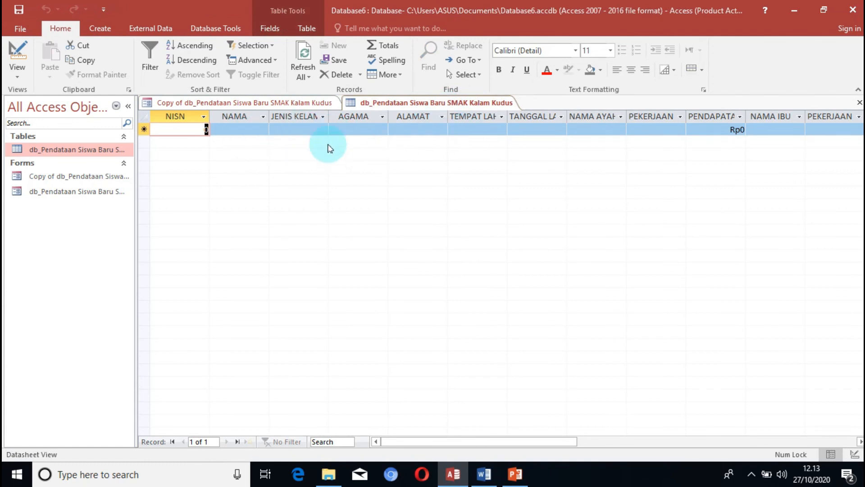
click(308, 52)
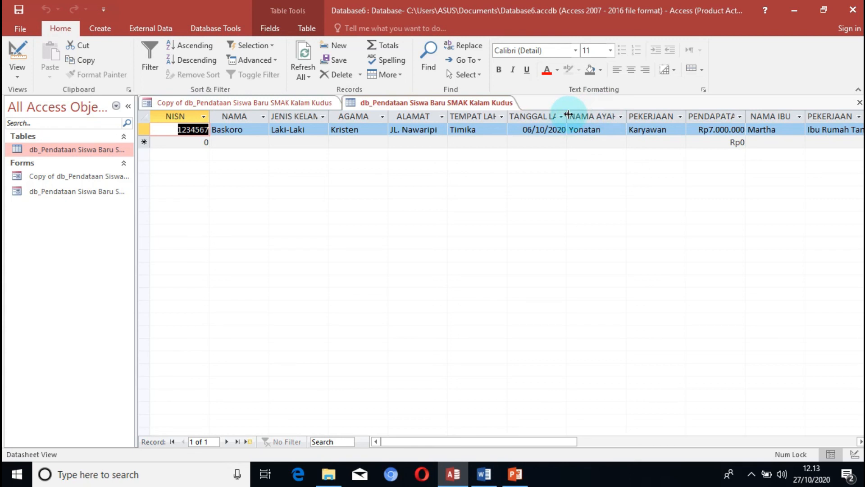
Widen the TANGGAL LAHIR column in the student table's datasheet.
drag(568, 114, 576, 116)
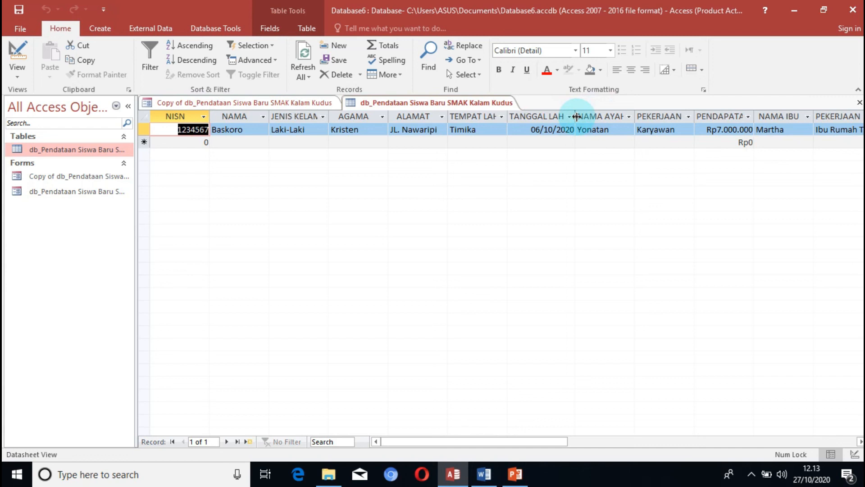